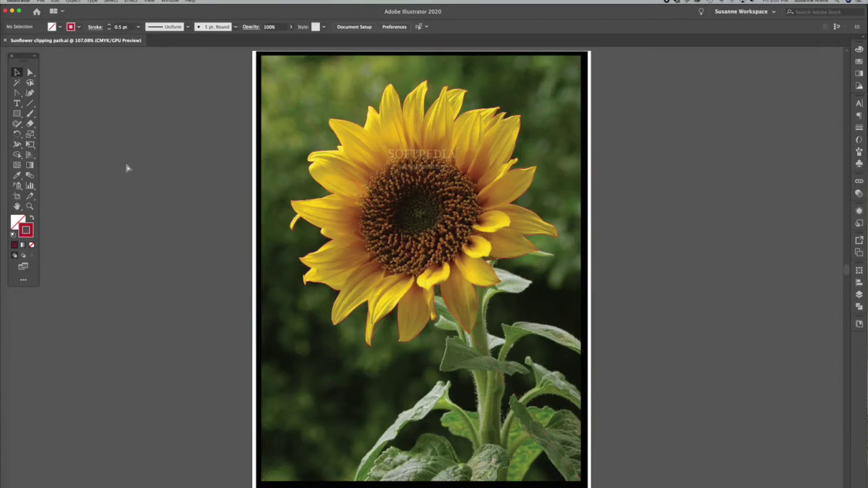
{"action": "key", "text": "super+n"}
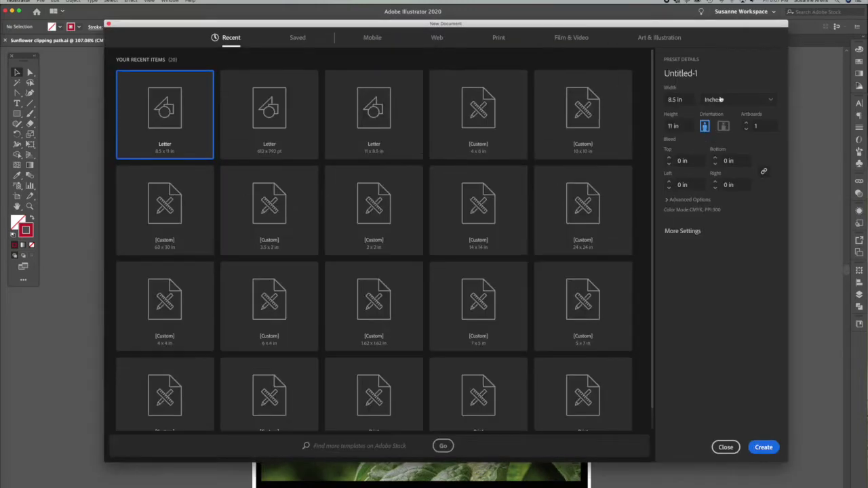
{"action": "key", "text": "Escape"}
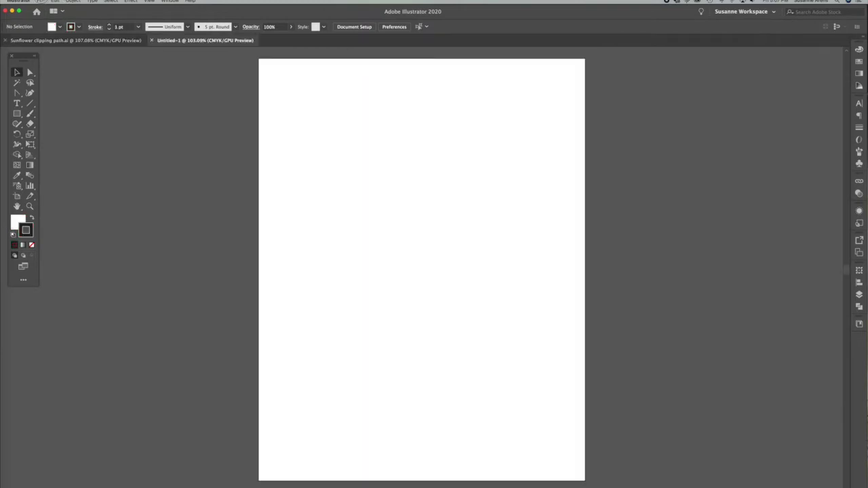
{"action": "left_click", "coordinate": [40, 1]}
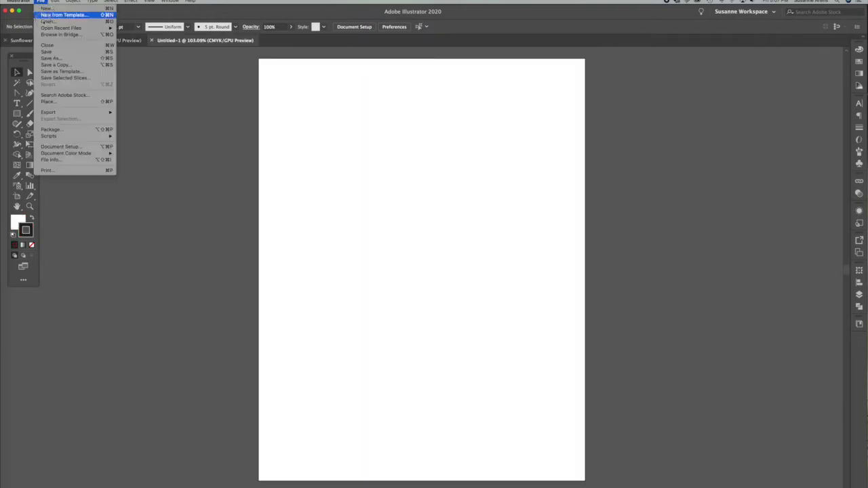
{"action": "mouse_move", "coordinate": [102, 112]}
{"action": "left_click", "coordinate": [156, 119]}
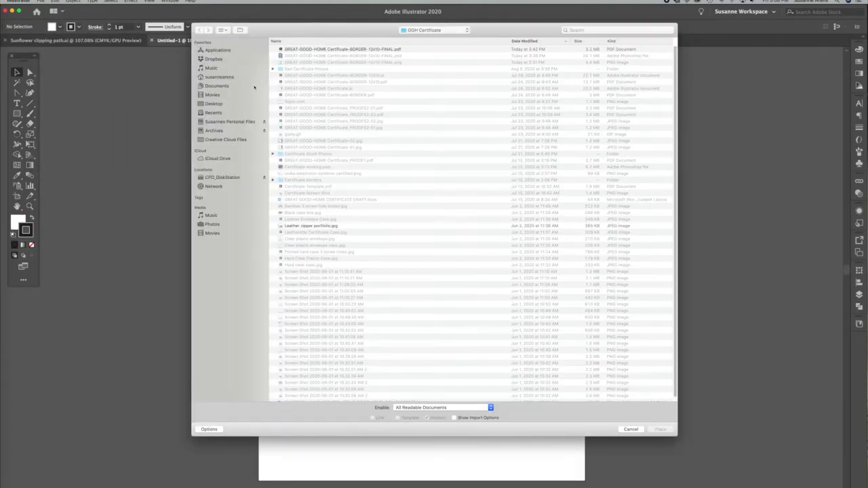
{"action": "left_click", "coordinate": [213, 104]}
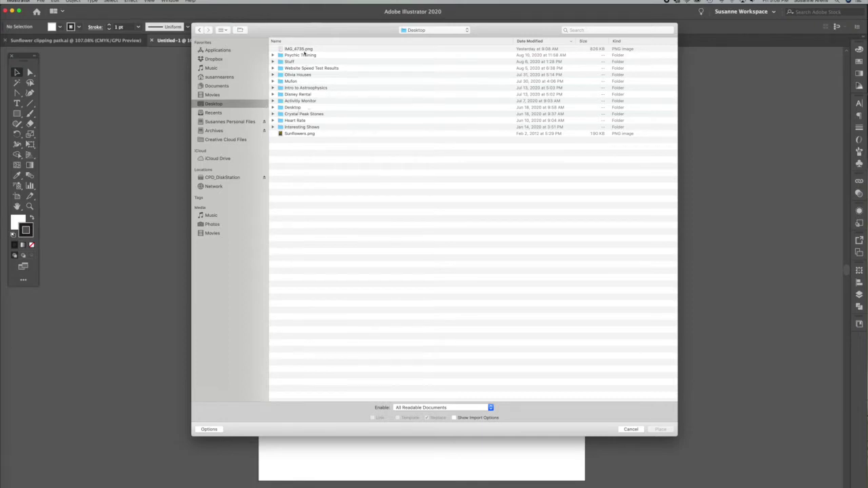
{"action": "left_click", "coordinate": [300, 134]}
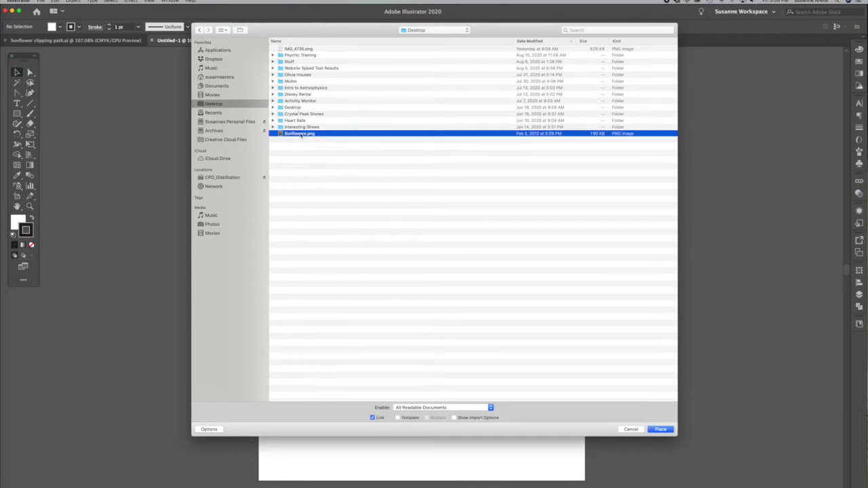
{"action": "left_click", "coordinate": [652, 429]}
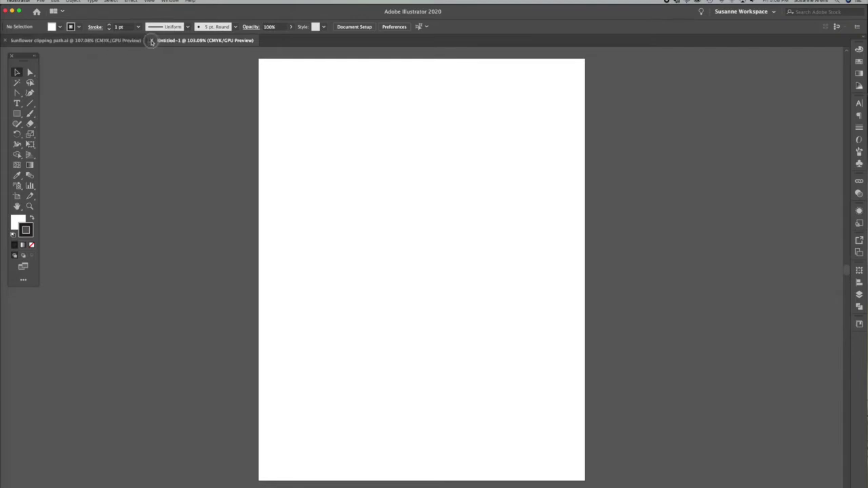
{"action": "left_click", "coordinate": [151, 40]}
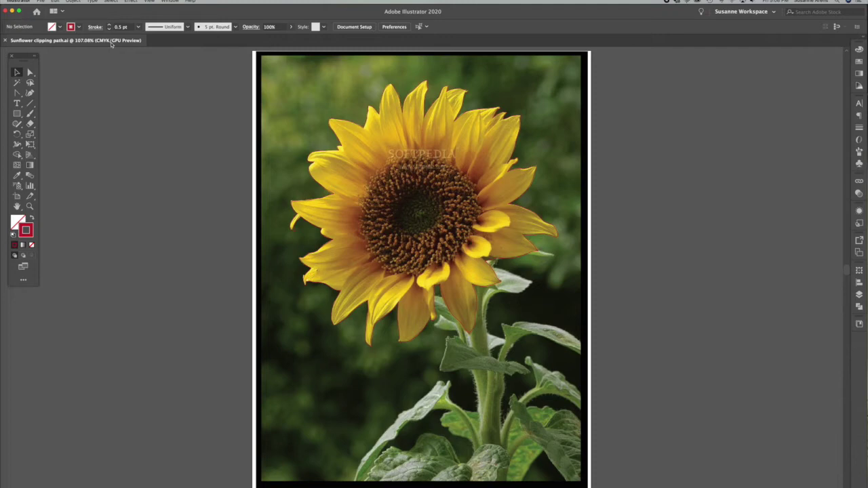
Step: Create a new Letter document, 8.5 x 11 in, portrait, with one artboard
{"action": "left_click", "coordinate": [41, 1]}
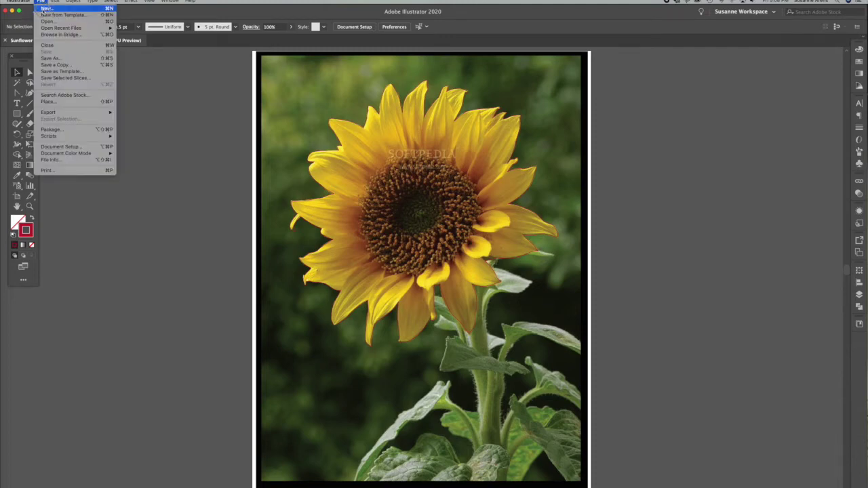
{"action": "left_click", "coordinate": [99, 9]}
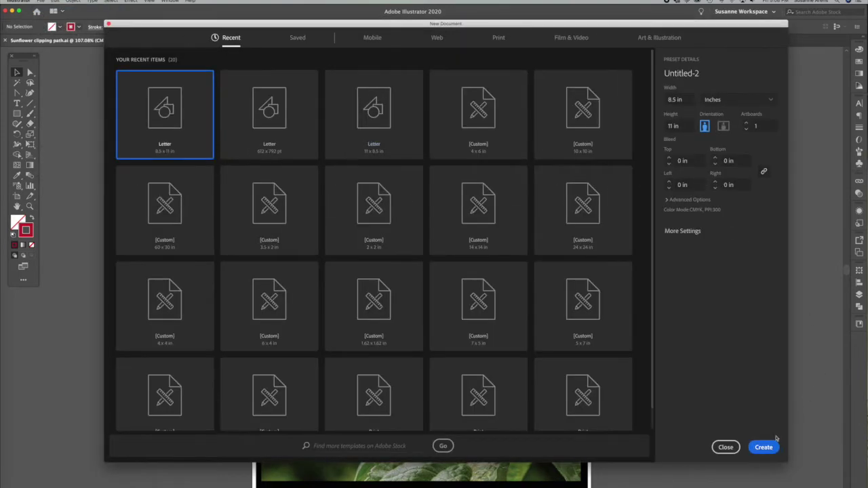
{"action": "left_click", "coordinate": [761, 446]}
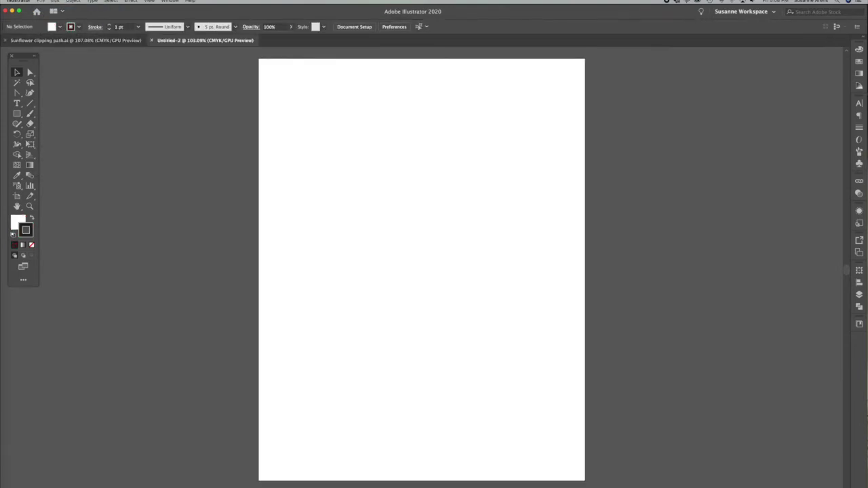
Step: Place Sunflowers.png from the Desktop as a linked image at the artboard's upper-left corner, nudge it slightly right, and deselect it
{"action": "left_click", "coordinate": [40, 1]}
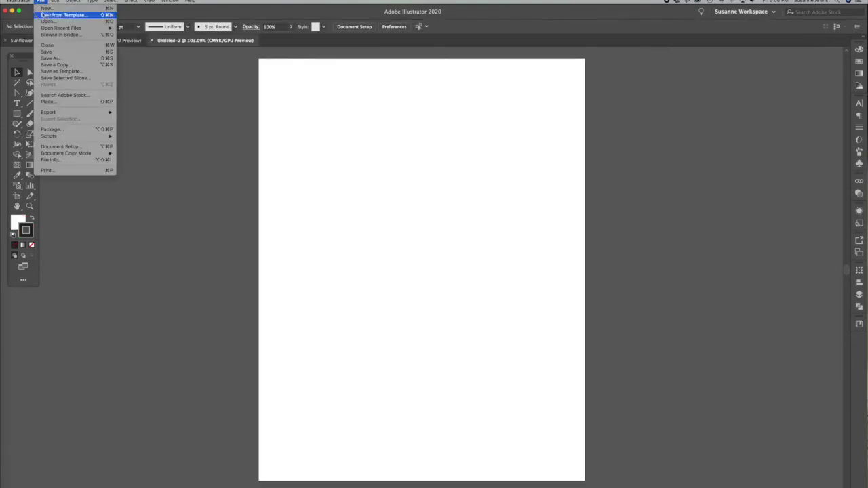
{"action": "left_click", "coordinate": [72, 102]}
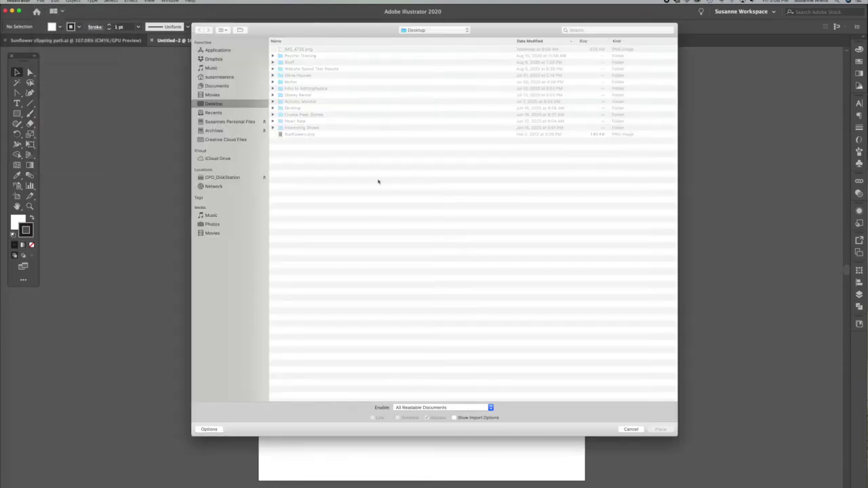
{"action": "left_click", "coordinate": [290, 134]}
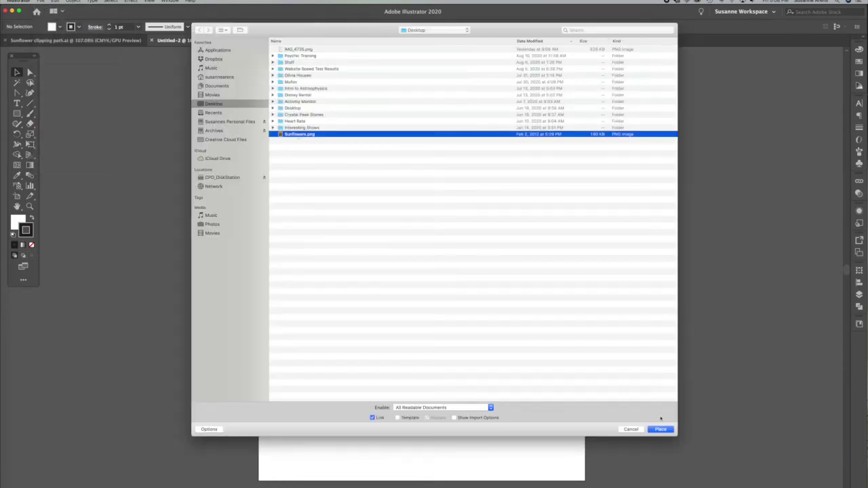
{"action": "left_click", "coordinate": [661, 429]}
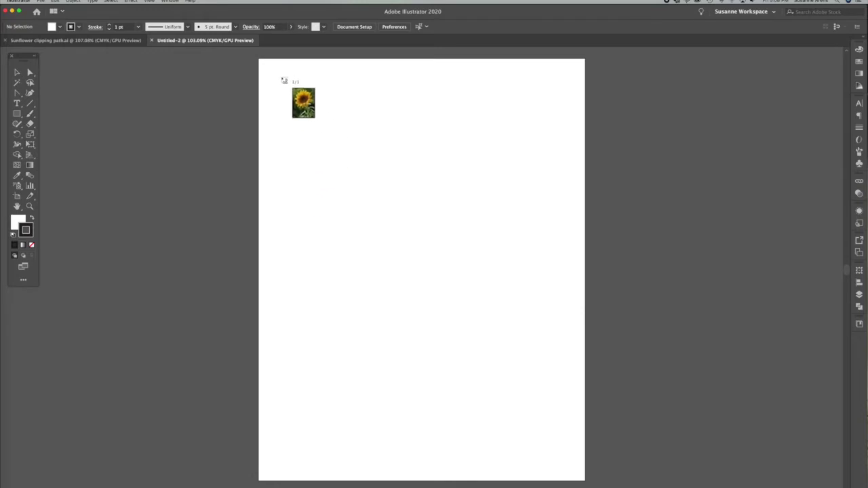
{"action": "left_click", "coordinate": [260, 61]}
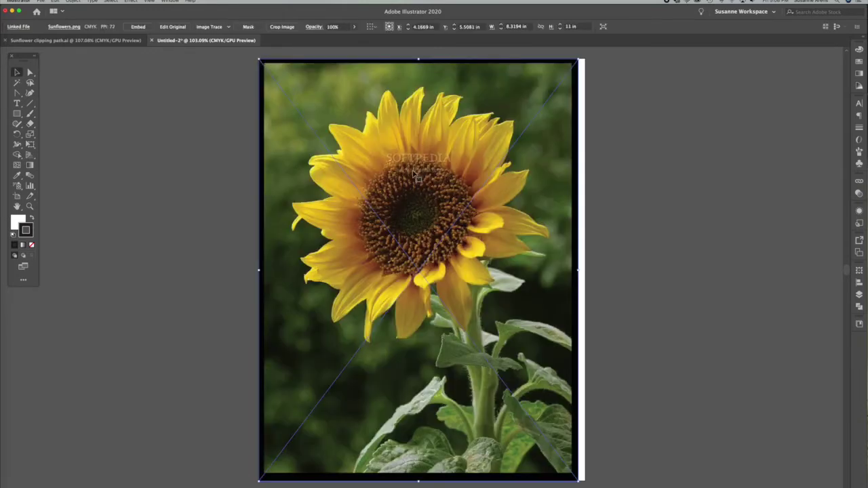
{"action": "left_click_drag", "start_coordinate": [420, 184], "coordinate": [418, 183]}
{"action": "left_click", "coordinate": [674, 170]}
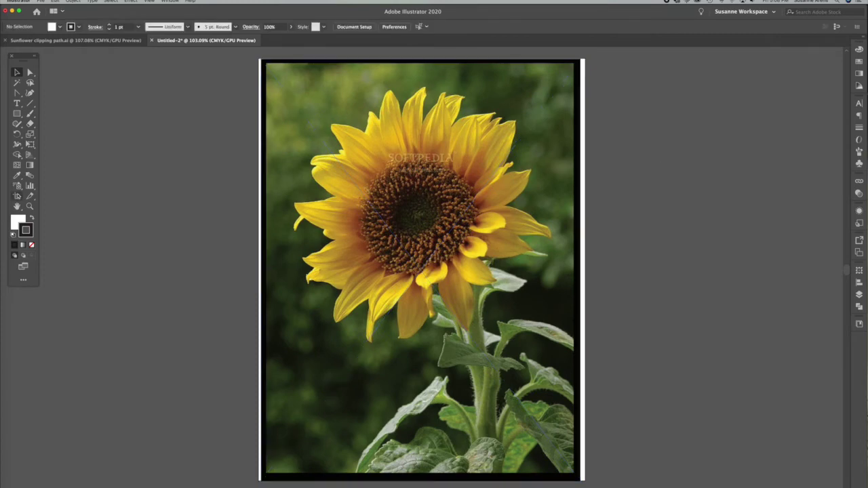
Step: Set the fill to none and the stroke colour to red for tracing the flower head
{"action": "left_click", "coordinate": [29, 205]}
{"action": "left_click_drag", "start_coordinate": [457, 134], "coordinate": [556, 230]}
{"action": "scroll", "coordinate": [466, 185], "scroll_direction": "up", "scroll_amount": 1}
{"action": "scroll", "coordinate": [466, 185], "scroll_direction": "up", "scroll_amount": 3}
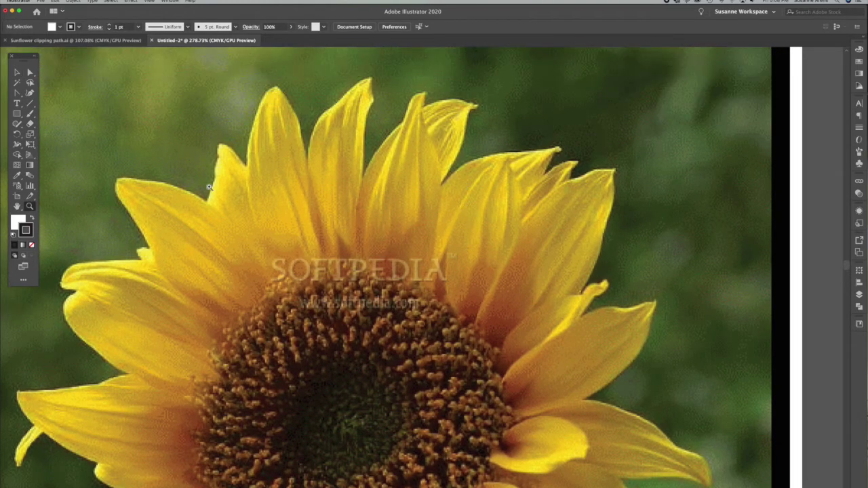
{"action": "left_click", "coordinate": [16, 221]}
{"action": "left_click", "coordinate": [30, 245]}
{"action": "left_click", "coordinate": [30, 234]}
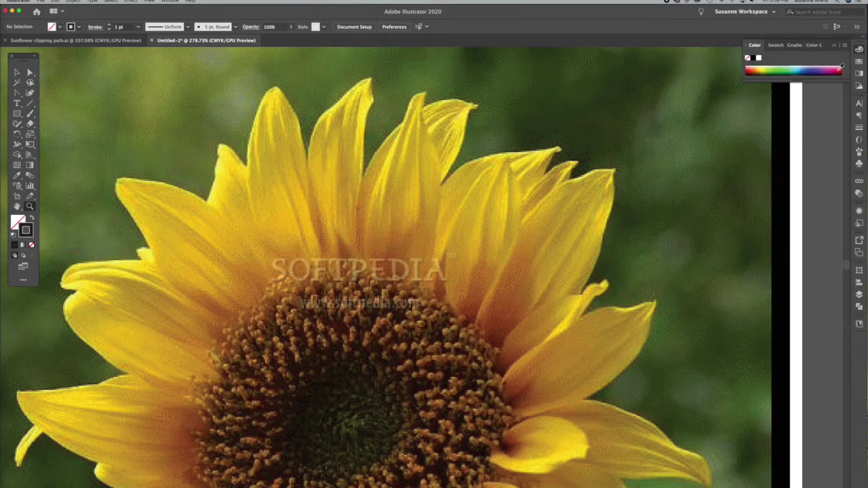
{"action": "left_click", "coordinate": [755, 66]}
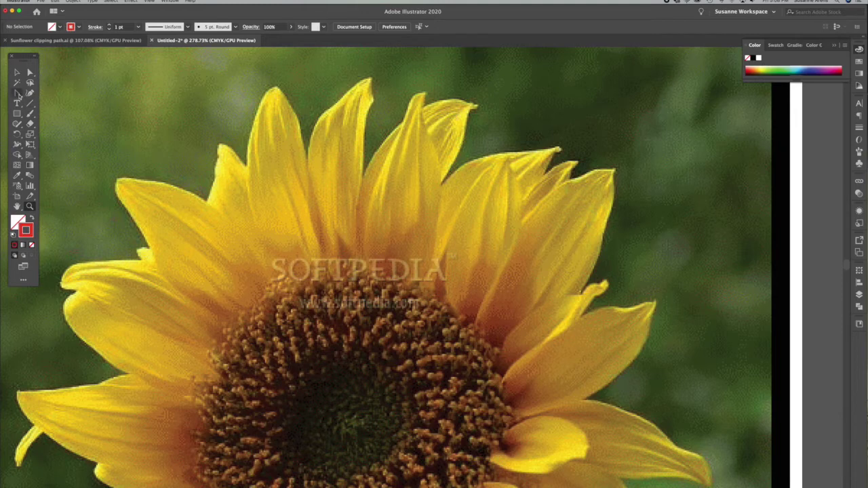
Step: With the Pen tool, start a path in the notch beside the tallest upper petal, trace around that petal and up to the next petal's tip
{"action": "left_click", "coordinate": [17, 92]}
{"action": "left_click", "coordinate": [41, 93]}
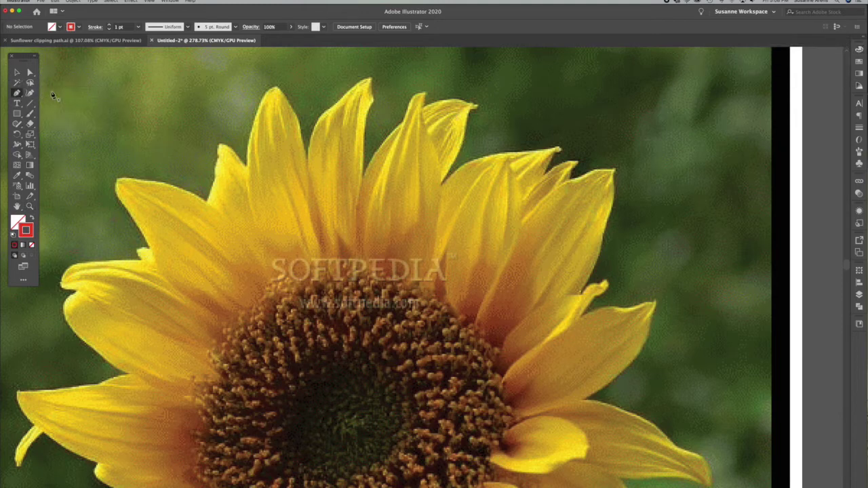
{"action": "left_click", "coordinate": [363, 178]}
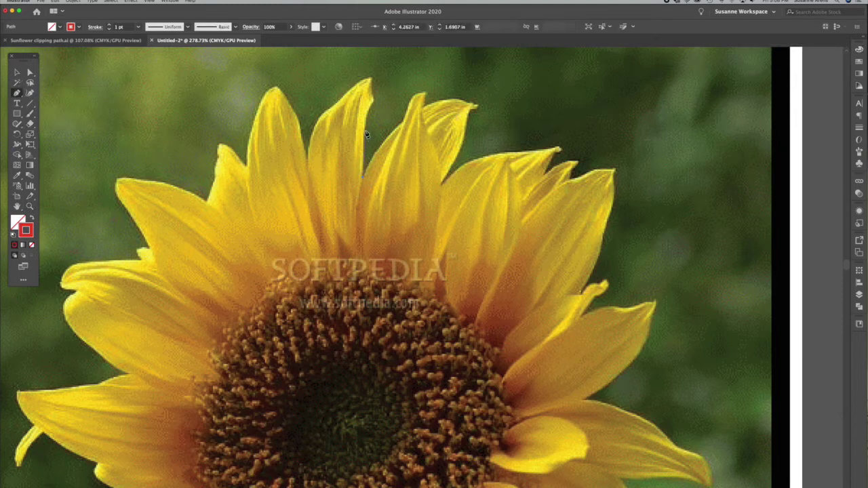
{"action": "left_click", "coordinate": [365, 125]}
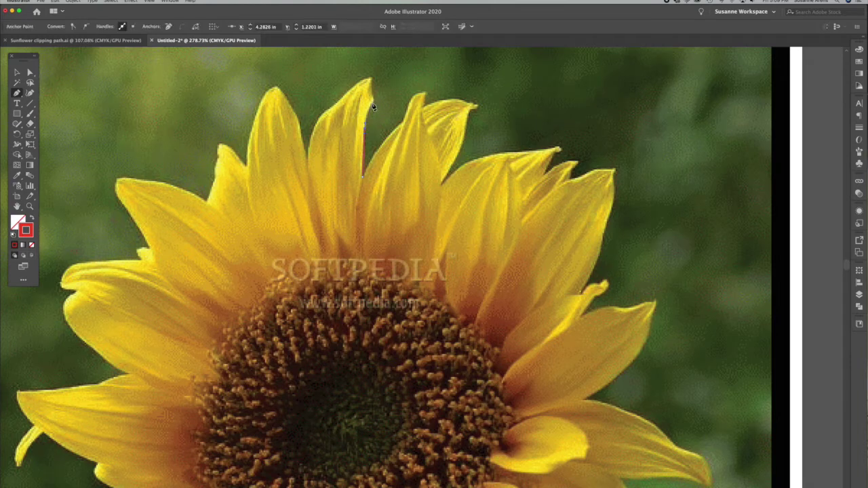
{"action": "left_click", "coordinate": [374, 101]}
{"action": "left_click", "coordinate": [372, 81]}
{"action": "left_click_drag", "start_coordinate": [345, 96], "coordinate": [315, 124]}
{"action": "left_click_drag", "start_coordinate": [309, 164], "coordinate": [306, 195]}
{"action": "left_click", "coordinate": [301, 127]}
{"action": "left_click_drag", "start_coordinate": [291, 106], "coordinate": [287, 102]}
{"action": "left_click", "coordinate": [276, 88]}
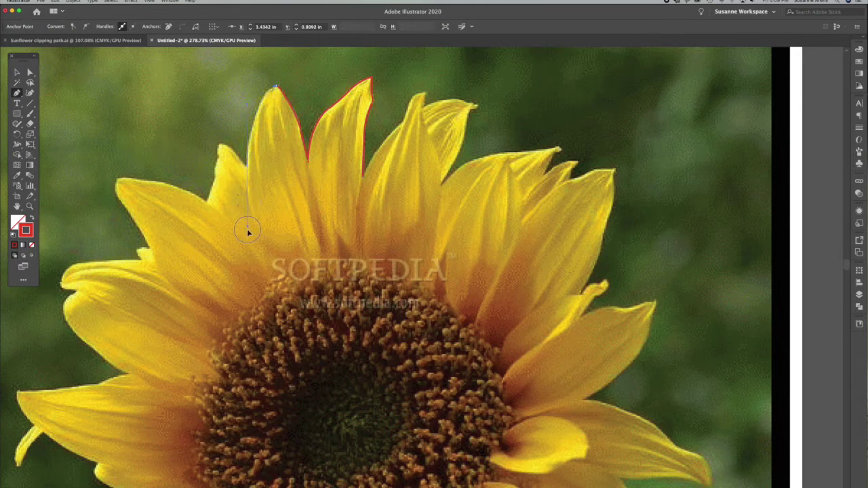
Step: Continue the path counterclockwise down the second petal, around the small pointed petal, and along the next petal's upper edge to its tip
{"action": "left_click_drag", "start_coordinate": [247, 232], "coordinate": [243, 225]}
{"action": "left_click_drag", "start_coordinate": [233, 154], "coordinate": [232, 147]}
{"action": "left_click", "coordinate": [219, 146]}
{"action": "left_click", "coordinate": [217, 162]}
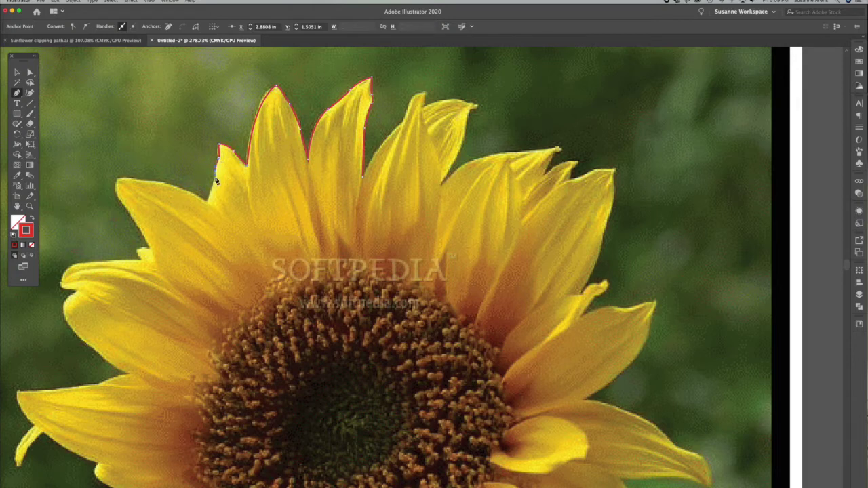
{"action": "left_click", "coordinate": [213, 185]}
{"action": "left_click", "coordinate": [209, 202]}
{"action": "left_click", "coordinate": [163, 186]}
{"action": "left_click", "coordinate": [120, 182]}
{"action": "left_click", "coordinate": [119, 181]}
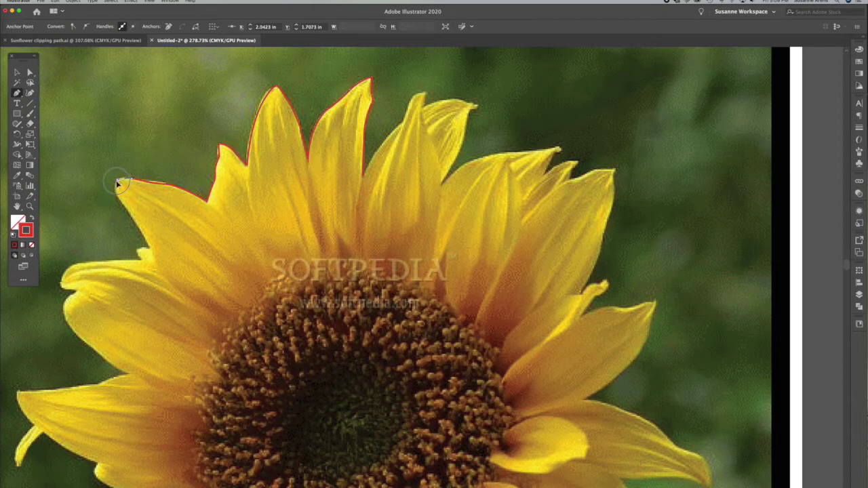
Step: Continue the path past the tiny petal tip and around the folded left petal to the notch above the lowest traced petal
{"action": "left_click", "coordinate": [150, 250]}
{"action": "left_click", "coordinate": [139, 252]}
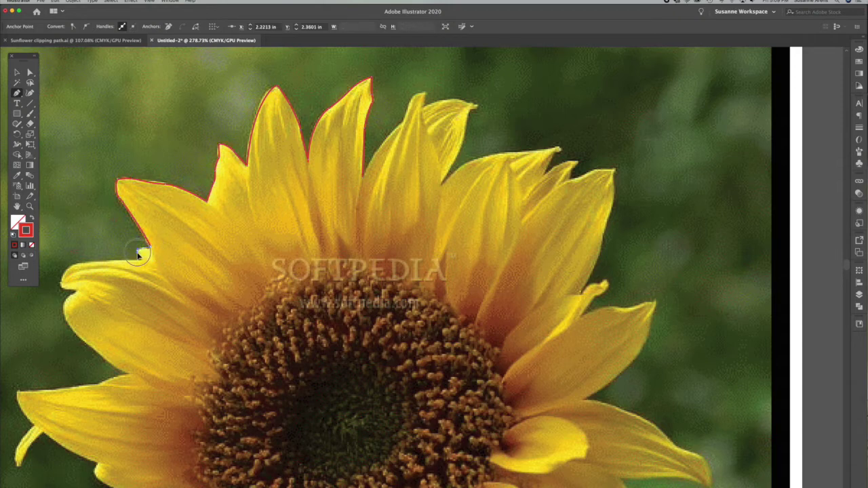
{"action": "left_click", "coordinate": [78, 266]}
{"action": "left_click_drag", "start_coordinate": [61, 283], "coordinate": [61, 297]}
{"action": "left_click", "coordinate": [75, 292]}
{"action": "left_click", "coordinate": [68, 326]}
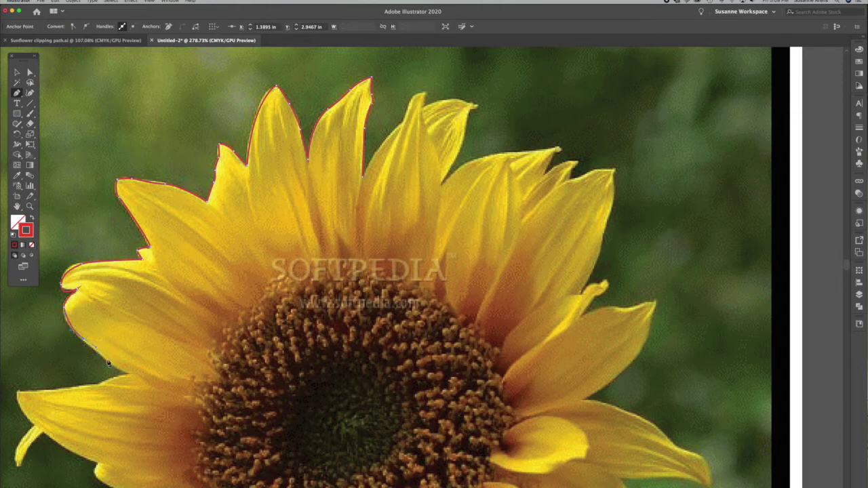
{"action": "left_click", "coordinate": [106, 362]}
{"action": "left_click", "coordinate": [130, 377]}
{"action": "left_click", "coordinate": [132, 378]}
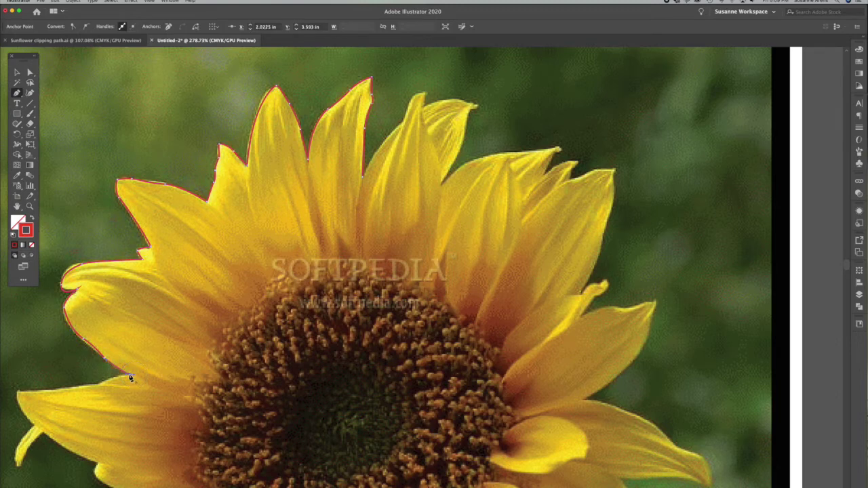
Step: Continue the path along the upper edge of the lowest left petal, around its tip to the thin curled petal
{"action": "left_click", "coordinate": [83, 391]}
{"action": "left_click", "coordinate": [18, 393]}
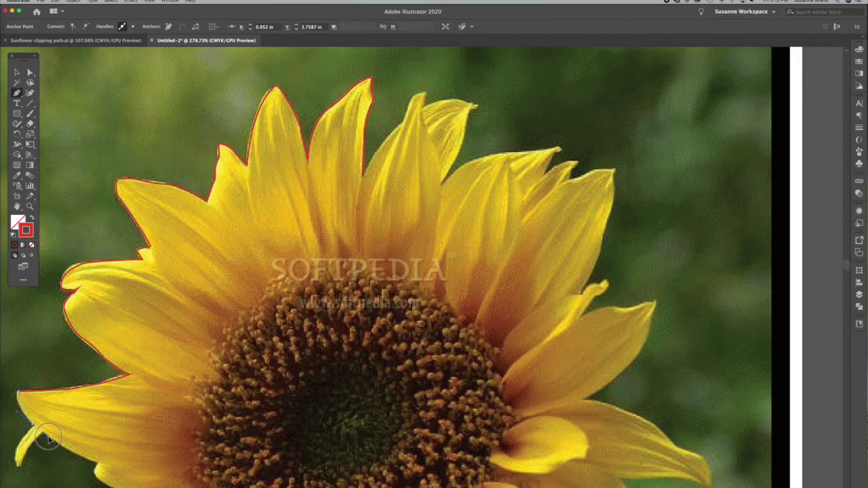
{"action": "left_click", "coordinate": [29, 419]}
Step: Trace around the thin curled petal and along the lower edge of the large petal to the small rounded petal
{"action": "scroll", "coordinate": [35, 428], "scroll_direction": "left", "scroll_amount": 5}
{"action": "scroll", "coordinate": [35, 429], "scroll_direction": "down", "scroll_amount": 4}
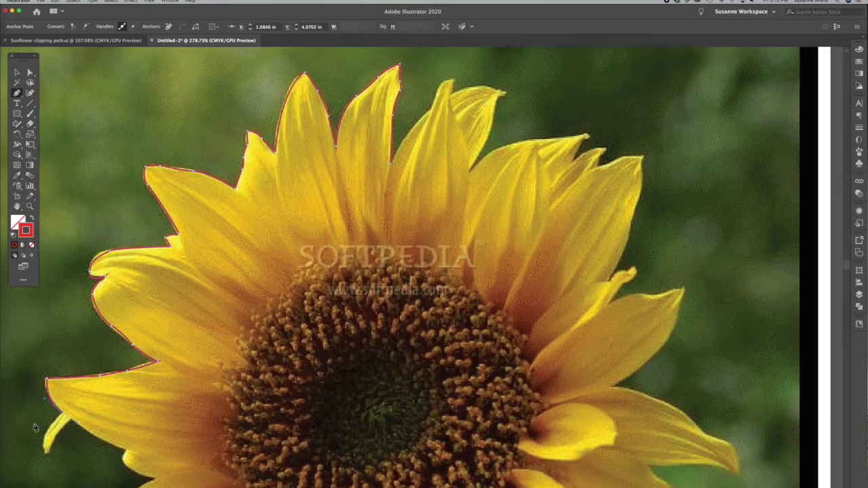
{"action": "scroll", "coordinate": [97, 399], "scroll_direction": "down", "scroll_amount": 4}
{"action": "scroll", "coordinate": [97, 399], "scroll_direction": "left", "scroll_amount": 1}
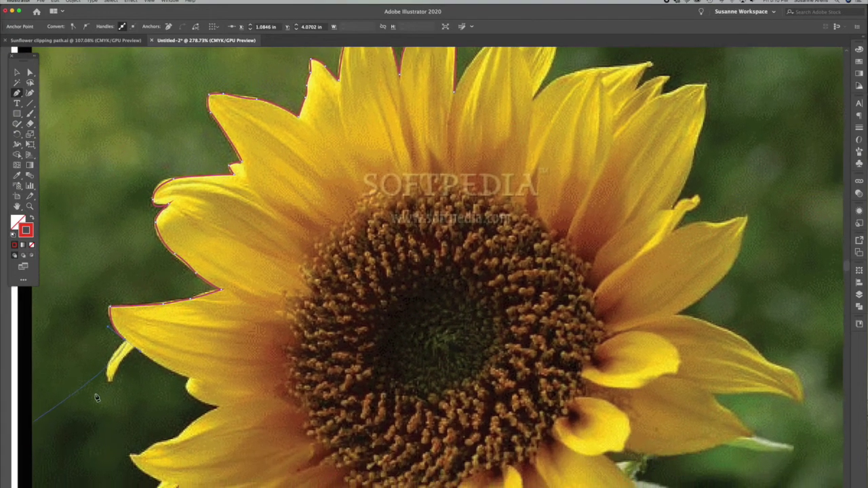
{"action": "scroll", "coordinate": [97, 398], "scroll_direction": "down", "scroll_amount": 5}
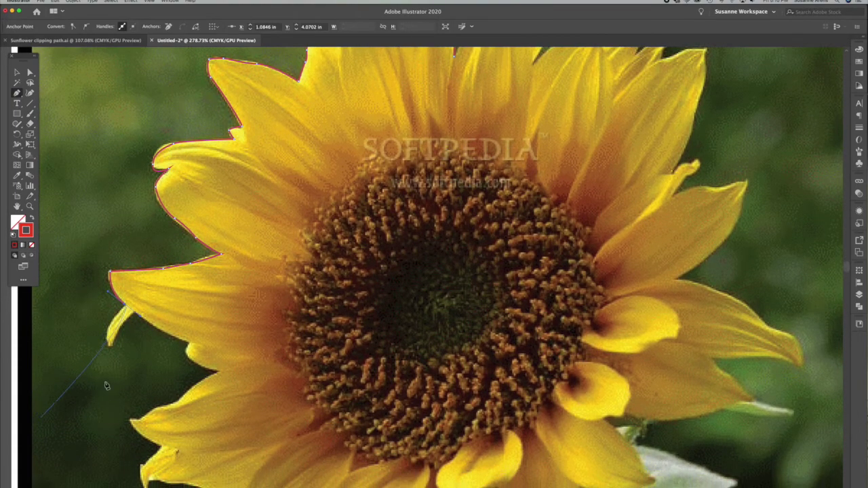
{"action": "scroll", "coordinate": [127, 258], "scroll_direction": "down", "scroll_amount": 10}
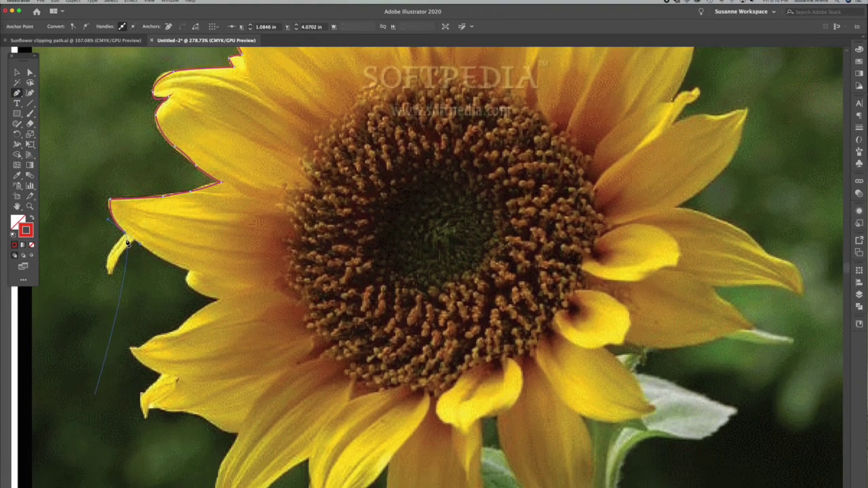
{"action": "scroll", "coordinate": [141, 118], "scroll_direction": "down", "scroll_amount": 7}
{"action": "scroll", "coordinate": [141, 119], "scroll_direction": "left", "scroll_amount": 3}
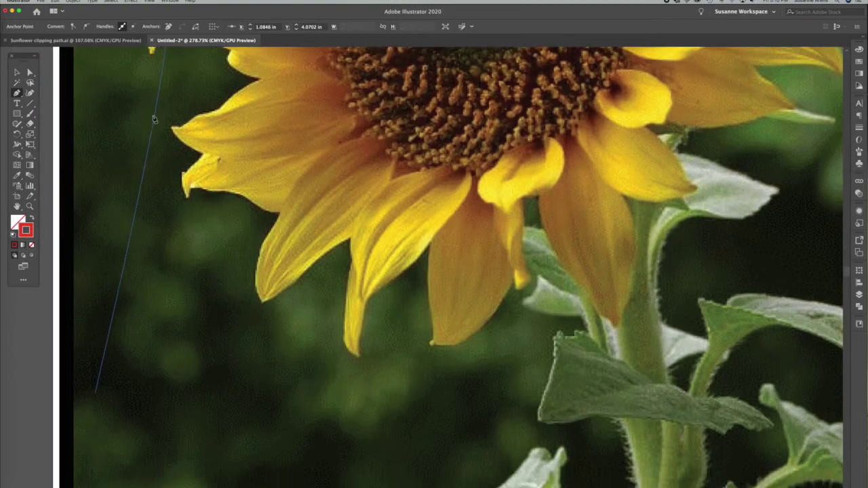
{"action": "scroll", "coordinate": [207, 119], "scroll_direction": "up", "scroll_amount": 7}
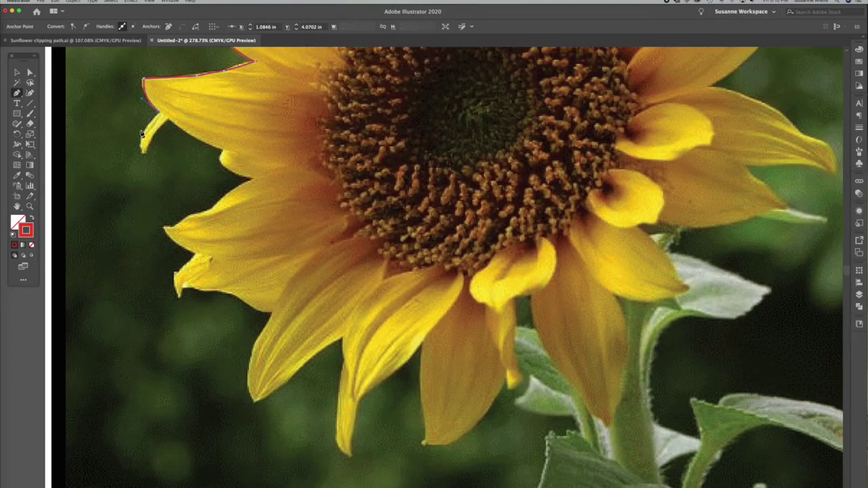
{"action": "mouse_move", "coordinate": [140, 145]}
{"action": "left_mouse_down"}
{"action": "mouse_move", "coordinate": [145, 161]}
{"action": "mouse_move", "coordinate": [150, 144]}
{"action": "left_mouse_up"}
{"action": "left_click", "coordinate": [168, 121]}
{"action": "left_click", "coordinate": [223, 149]}
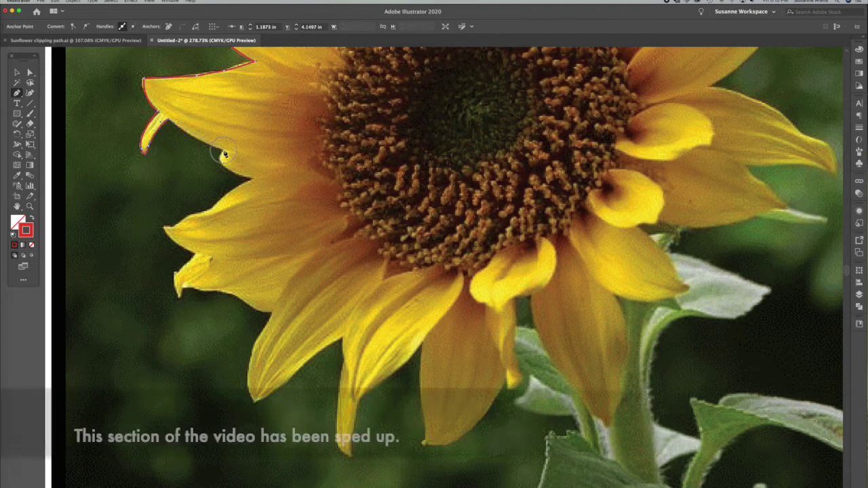
Step: Continue the path around the small rounded petal, the pointed petal below it and the folded petal tip to the next notch
{"action": "left_click", "coordinate": [252, 178]}
{"action": "left_click", "coordinate": [165, 228]}
{"action": "left_click", "coordinate": [193, 252]}
{"action": "left_click", "coordinate": [192, 287]}
{"action": "left_click", "coordinate": [272, 312]}
Step: Trace around the large lower-left petal and the narrow hanging petal beside it, ending at the notch before the broad bottom petal
{"action": "left_click", "coordinate": [249, 372]}
{"action": "left_click", "coordinate": [255, 402]}
{"action": "left_click", "coordinate": [341, 337]}
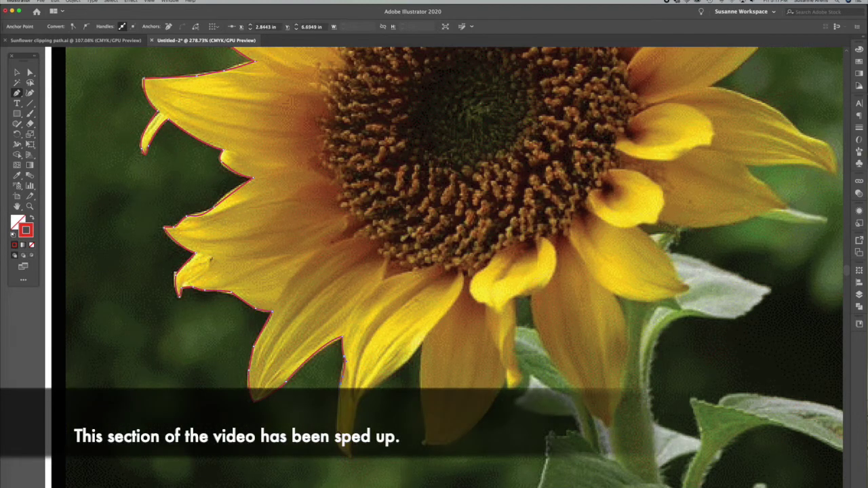
{"action": "left_click", "coordinate": [337, 430]}
{"action": "left_click", "coordinate": [351, 457]}
{"action": "left_click", "coordinate": [423, 341]}
Step: Continue the path around the broad bottom petal, the thin hanging petal and the long petal over the stem
{"action": "left_click", "coordinate": [423, 444]}
{"action": "left_click", "coordinate": [505, 380]}
{"action": "left_click", "coordinate": [531, 295]}
{"action": "left_click", "coordinate": [553, 359]}
{"action": "left_click", "coordinate": [609, 428]}
{"action": "left_click", "coordinate": [613, 296]}
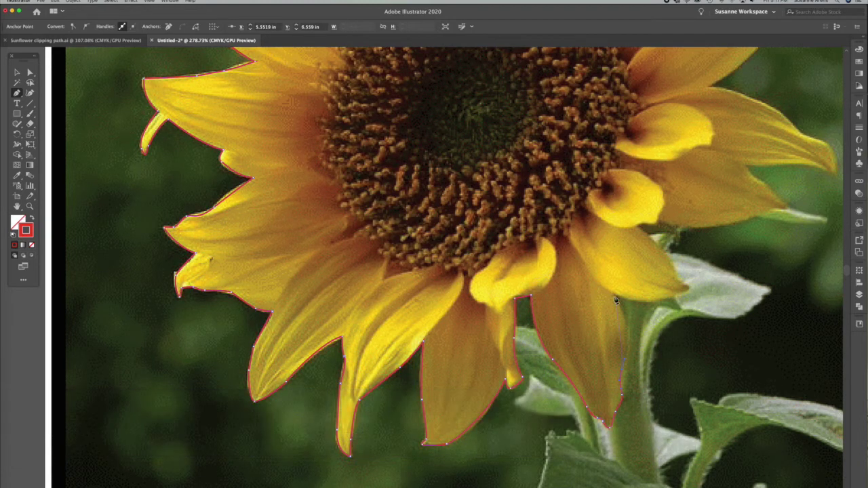
Step: Trace around the three lower-right petals up to the notch above the long curved right petal
{"action": "left_click", "coordinate": [688, 287]}
{"action": "left_click", "coordinate": [649, 236]}
{"action": "left_click", "coordinate": [790, 208]}
{"action": "left_click", "coordinate": [744, 166]}
{"action": "left_click", "coordinate": [834, 173]}
{"action": "scroll", "coordinate": [836, 157], "scroll_direction": "up", "scroll_amount": 5}
{"action": "left_click", "coordinate": [803, 456]}
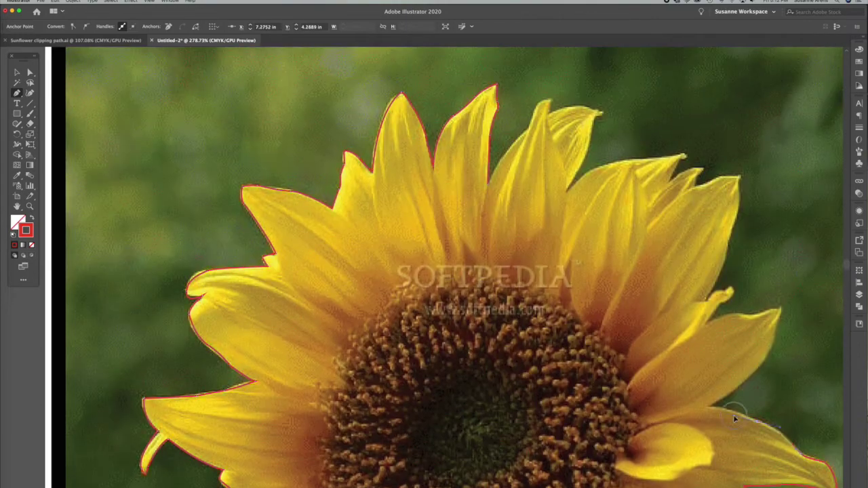
{"action": "left_click", "coordinate": [709, 408]}
Step: Continue the path up the right side around the pointed petal, the small curled tip and the tall upper-right petal
{"action": "left_click", "coordinate": [779, 309]}
{"action": "left_click", "coordinate": [709, 323]}
{"action": "left_click", "coordinate": [731, 290]}
{"action": "left_click", "coordinate": [706, 299]}
{"action": "left_click", "coordinate": [739, 211]}
{"action": "left_click", "coordinate": [702, 169]}
{"action": "left_click", "coordinate": [670, 183]}
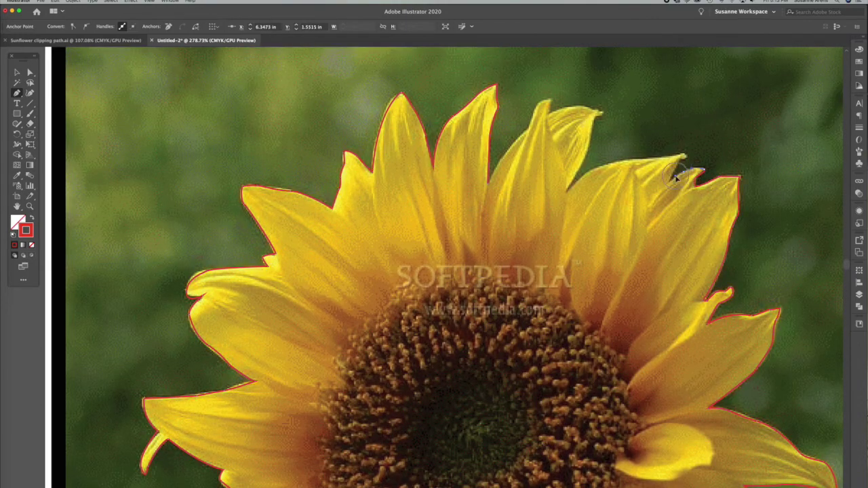
Step: Trace the remaining upper petals from the broad right one to the narrow folded one and close the path at its starting notch
{"action": "left_click", "coordinate": [685, 157]}
{"action": "left_click", "coordinate": [618, 163]}
{"action": "left_click", "coordinate": [568, 192]}
{"action": "left_click", "coordinate": [599, 112]}
{"action": "left_click", "coordinate": [550, 100]}
{"action": "left_click", "coordinate": [538, 102]}
{"action": "left_click", "coordinate": [532, 127]}
{"action": "left_click", "coordinate": [490, 178]}
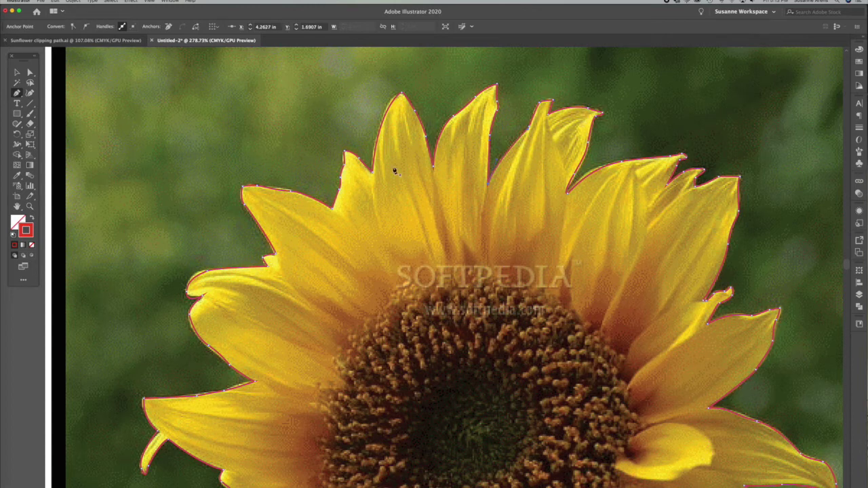
Step: With the Direct Selection tool, refine the path's anchors on the upper-left petals, the tiny pointed tip and the folded left petal
{"action": "left_click", "coordinate": [30, 72]}
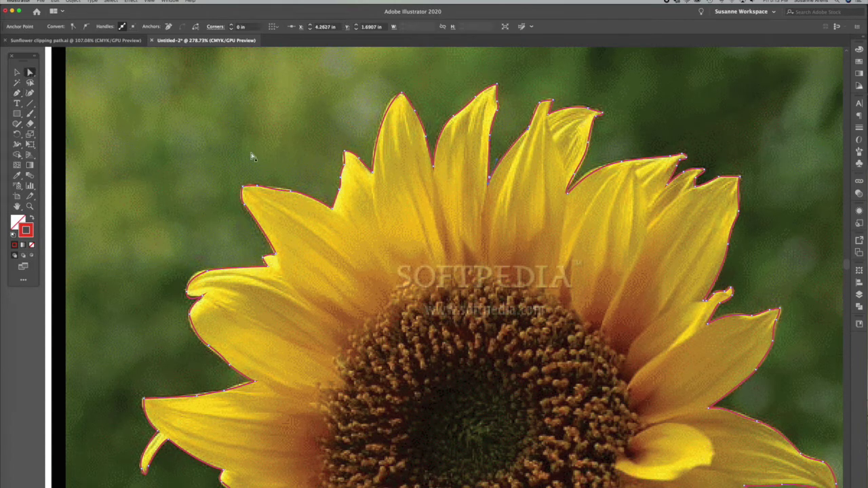
{"action": "left_click", "coordinate": [288, 192]}
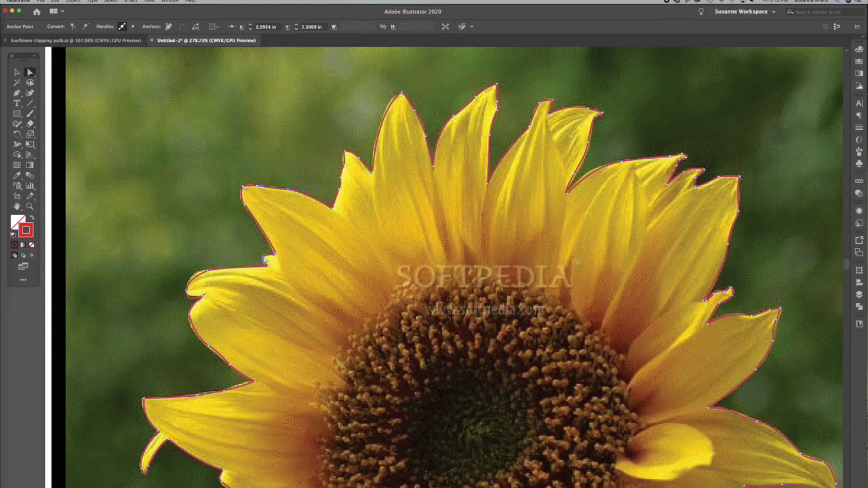
{"action": "left_click", "coordinate": [266, 257]}
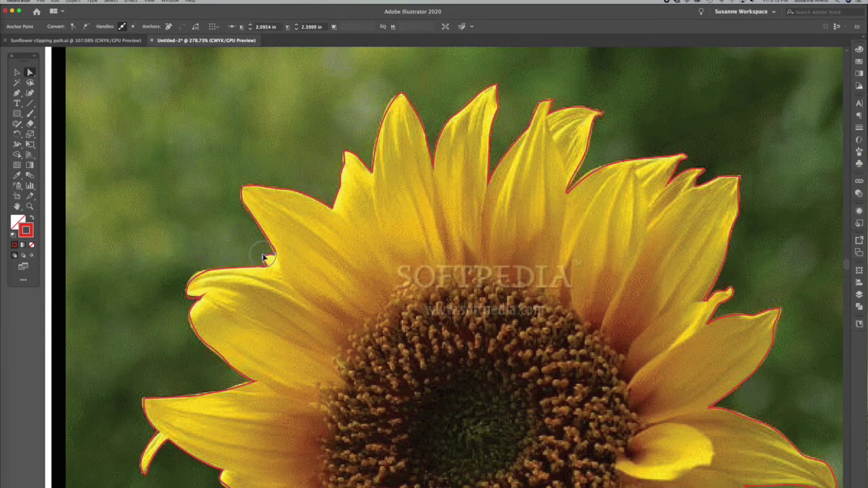
{"action": "left_click", "coordinate": [201, 277]}
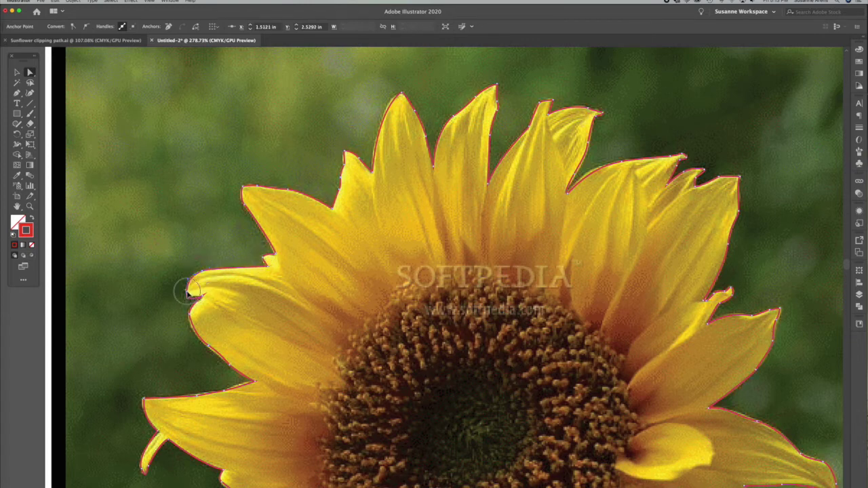
{"action": "left_click", "coordinate": [188, 300]}
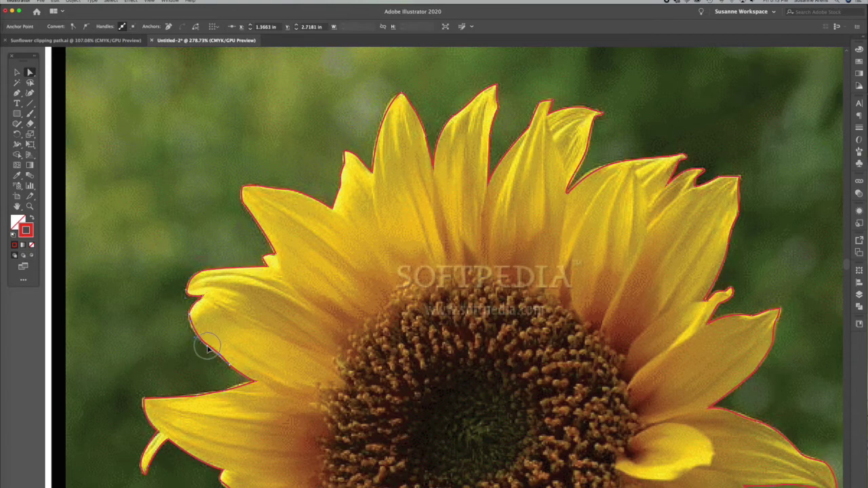
Step: Refine the path's anchors on the upper edge of the lowest left petal and around the thin curled petal
{"action": "scroll", "coordinate": [241, 370], "scroll_direction": "down", "scroll_amount": 2}
{"action": "scroll", "coordinate": [244, 360], "scroll_direction": "down", "scroll_amount": 2}
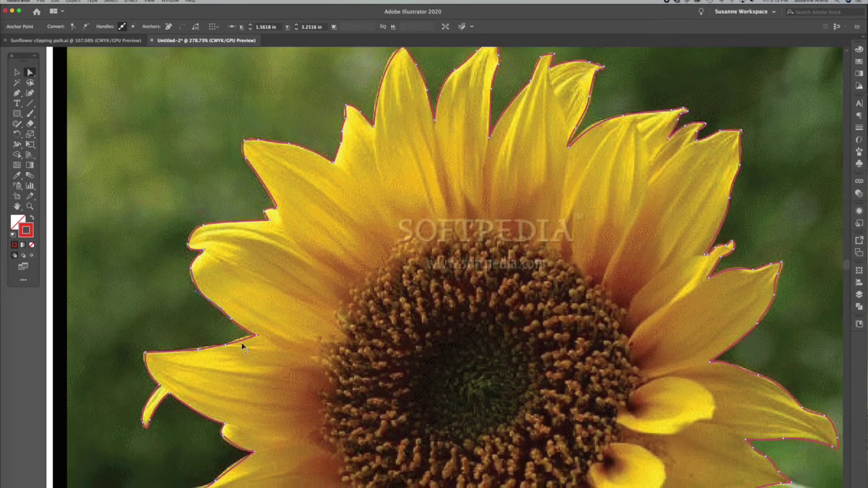
{"action": "left_click", "coordinate": [233, 344]}
{"action": "left_click", "coordinate": [230, 344]}
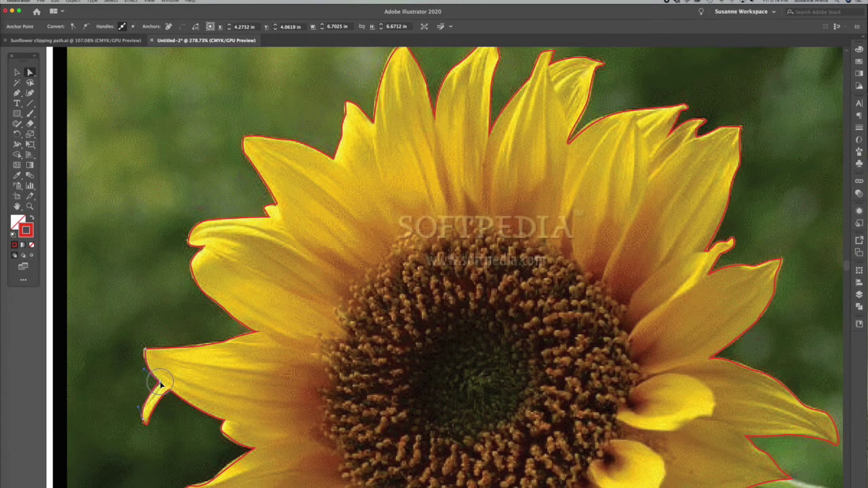
{"action": "left_click", "coordinate": [154, 384]}
{"action": "left_click", "coordinate": [144, 422]}
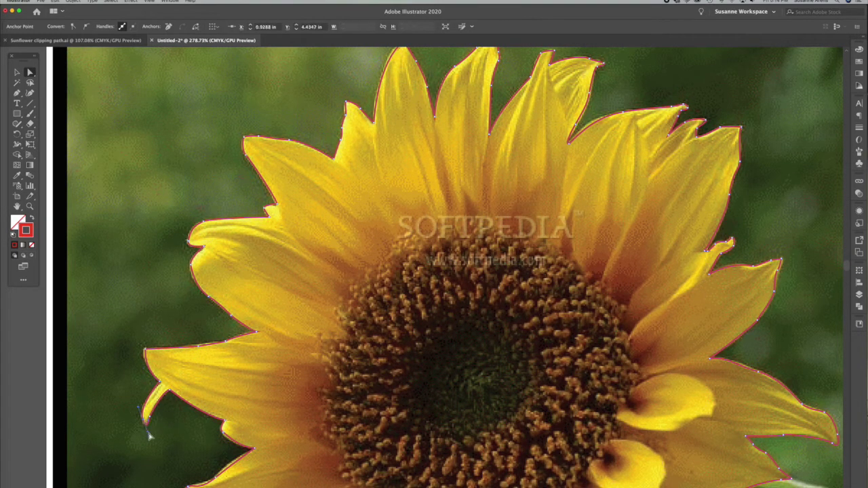
Step: Refine the path's anchors along the lower-left petals and check the rest of the flower outline
{"action": "scroll", "coordinate": [198, 408], "scroll_direction": "down", "scroll_amount": 2}
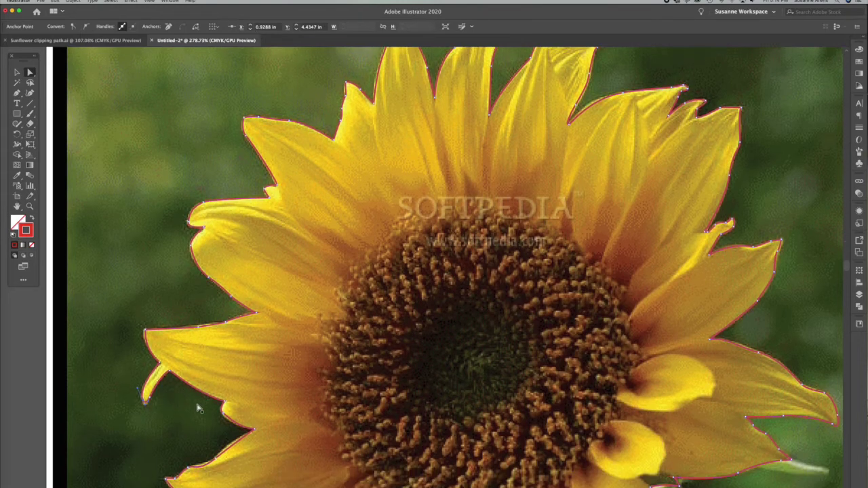
{"action": "scroll", "coordinate": [198, 408], "scroll_direction": "down", "scroll_amount": 10}
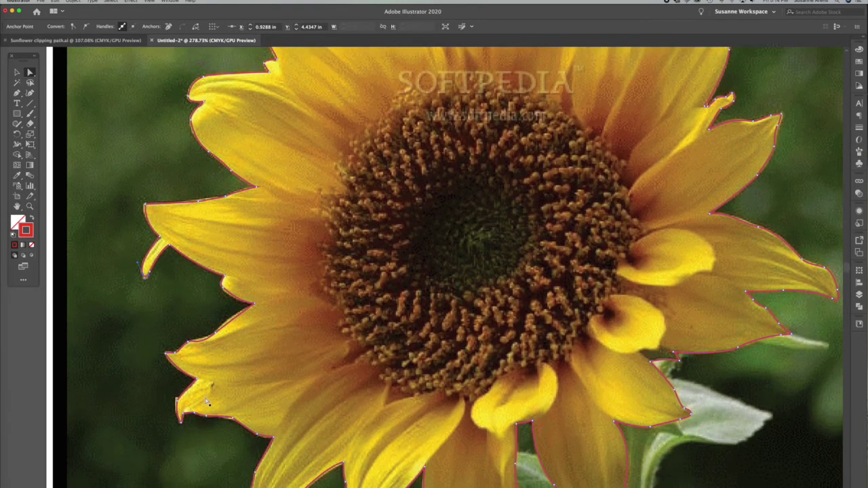
{"action": "scroll", "coordinate": [208, 403], "scroll_direction": "down", "scroll_amount": 3}
{"action": "left_click", "coordinate": [224, 256]}
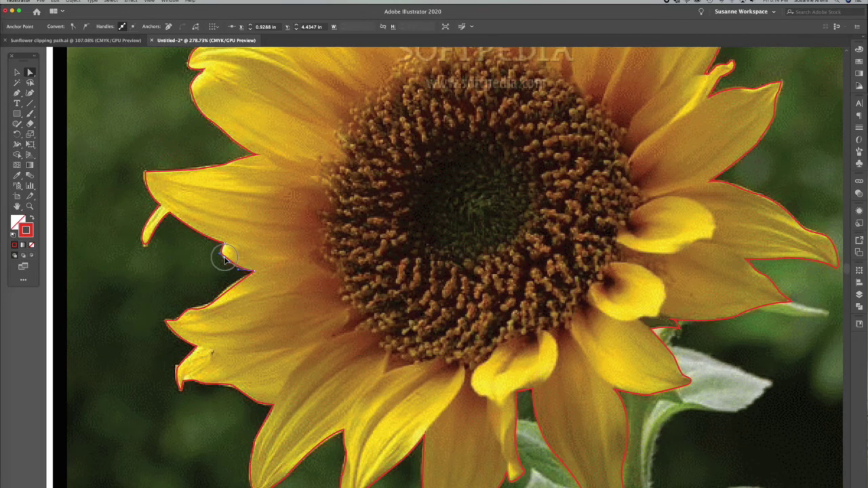
{"action": "left_click_drag", "start_coordinate": [215, 300], "coordinate": [214, 295]}
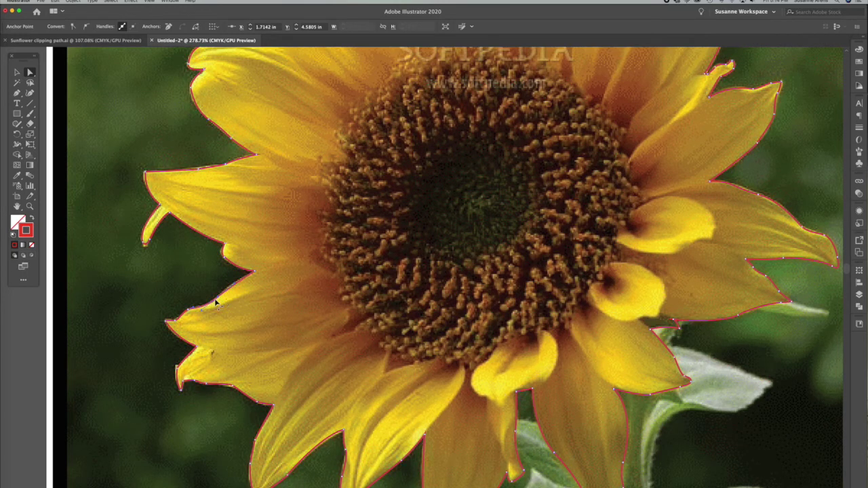
{"action": "left_click", "coordinate": [234, 392]}
{"action": "scroll", "coordinate": [306, 416], "scroll_direction": "down", "scroll_amount": 2}
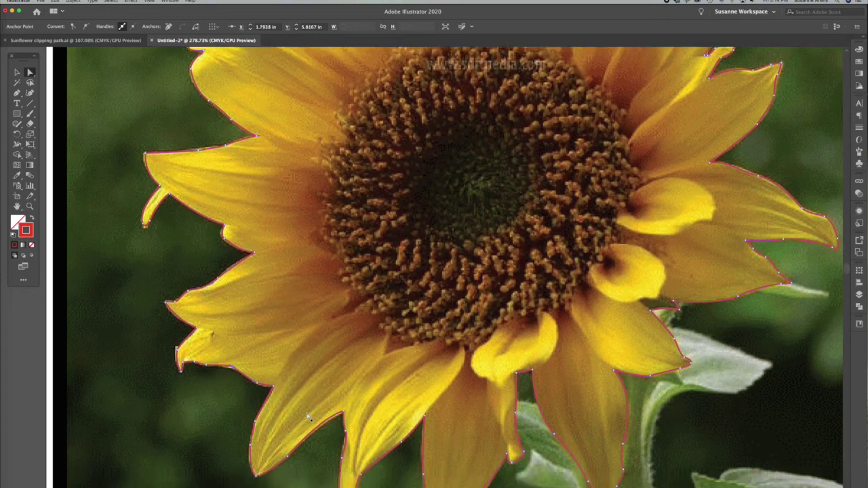
{"action": "scroll", "coordinate": [307, 416], "scroll_direction": "down", "scroll_amount": 4}
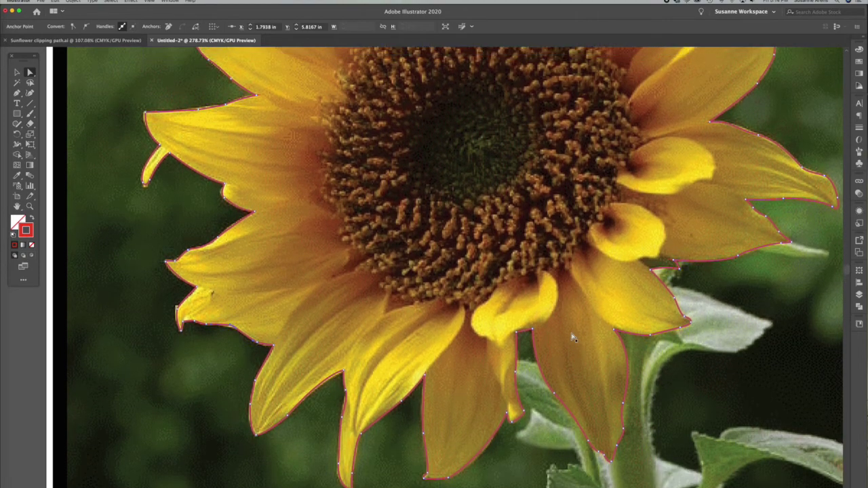
{"action": "scroll", "coordinate": [573, 337], "scroll_direction": "up", "scroll_amount": 10}
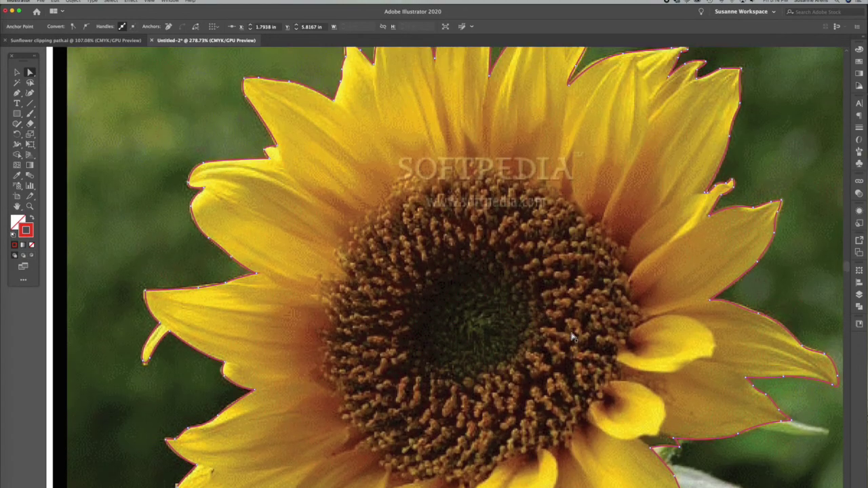
{"action": "scroll", "coordinate": [573, 338], "scroll_direction": "up", "scroll_amount": 4}
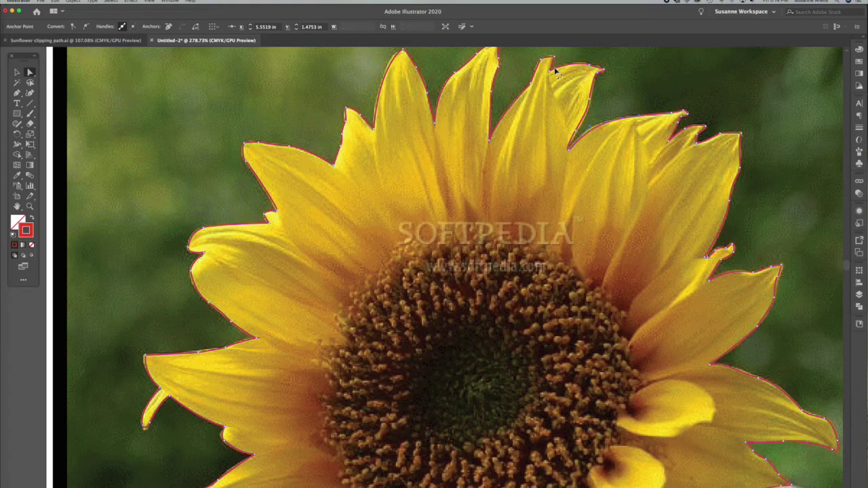
Step: Select the whole closed flower path with the Selection tool and give it the default white fill and black stroke
{"action": "key", "text": "super+0"}
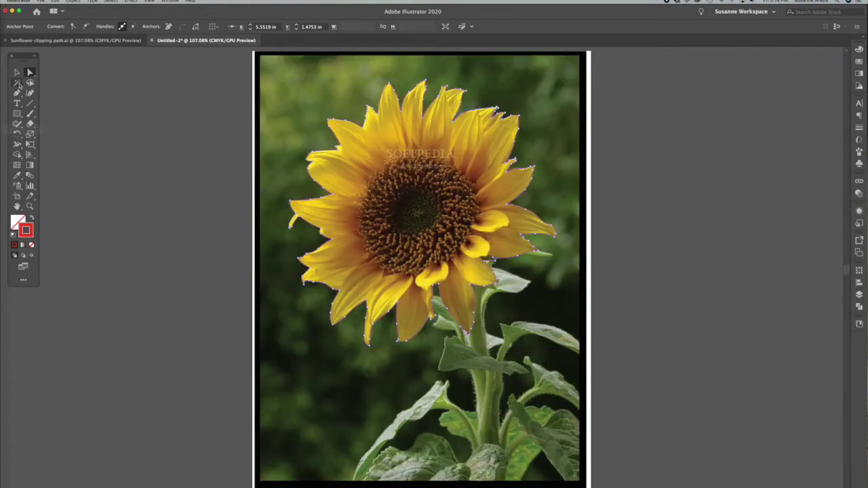
{"action": "left_click", "coordinate": [17, 72]}
{"action": "left_click", "coordinate": [105, 130]}
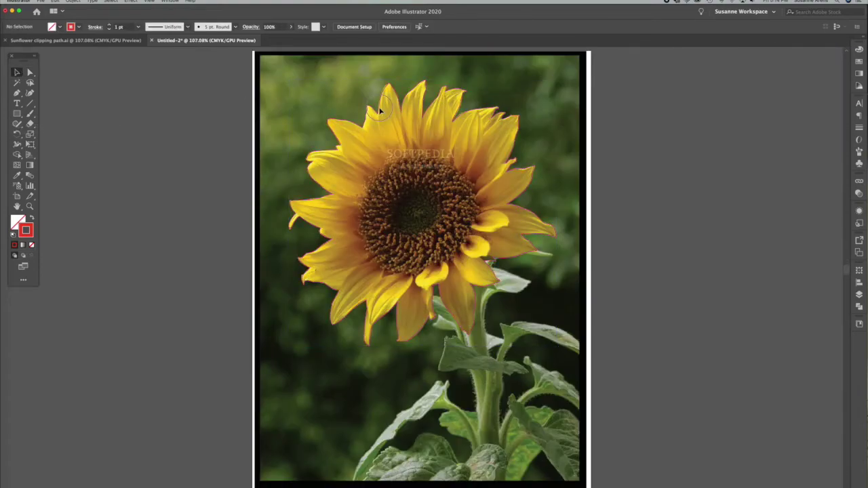
{"action": "left_click_drag", "start_coordinate": [380, 110], "coordinate": [503, 112]}
{"action": "key", "text": "super+z"}
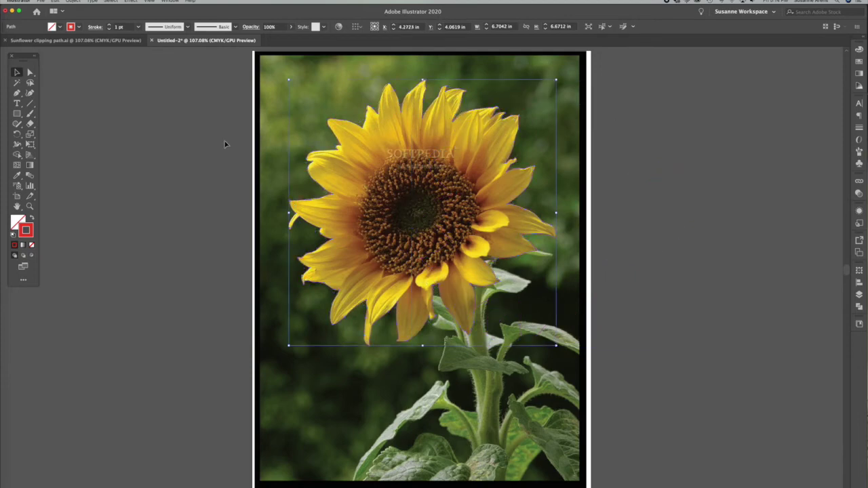
{"action": "left_click", "coordinate": [13, 234]}
{"action": "left_click", "coordinate": [226, 221]}
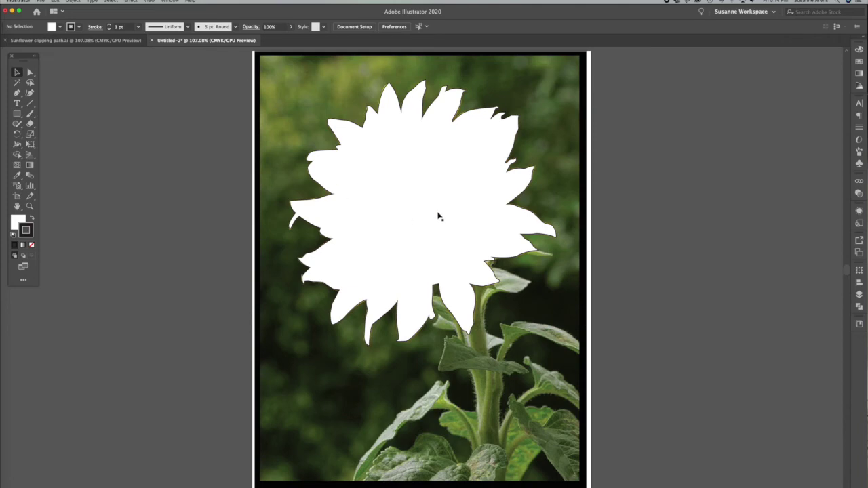
{"action": "left_click", "coordinate": [384, 170]}
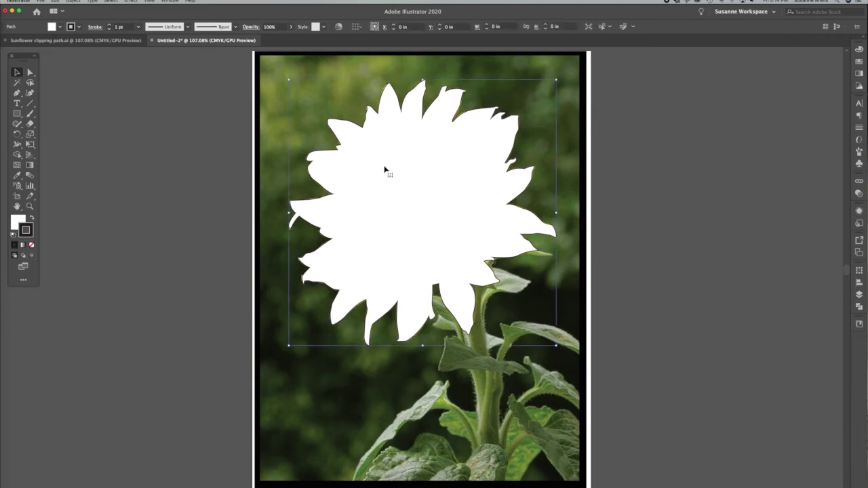
{"action": "left_click", "coordinate": [628, 167]}
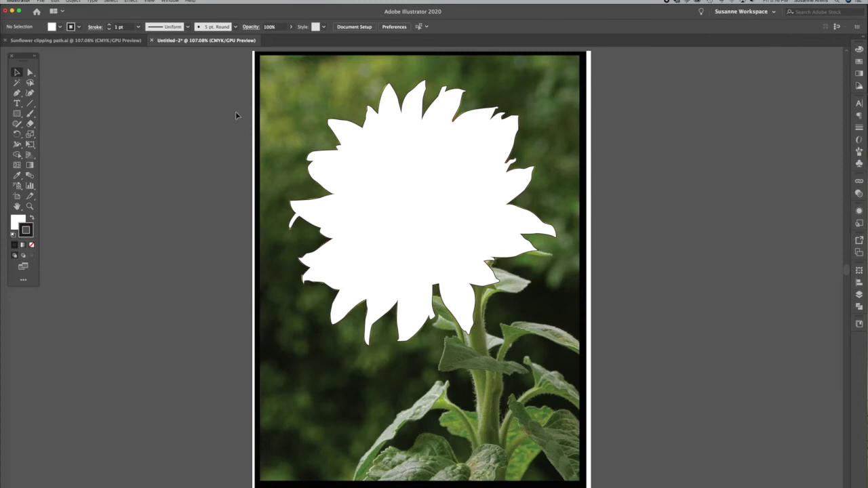
{"action": "left_click", "coordinate": [283, 74]}
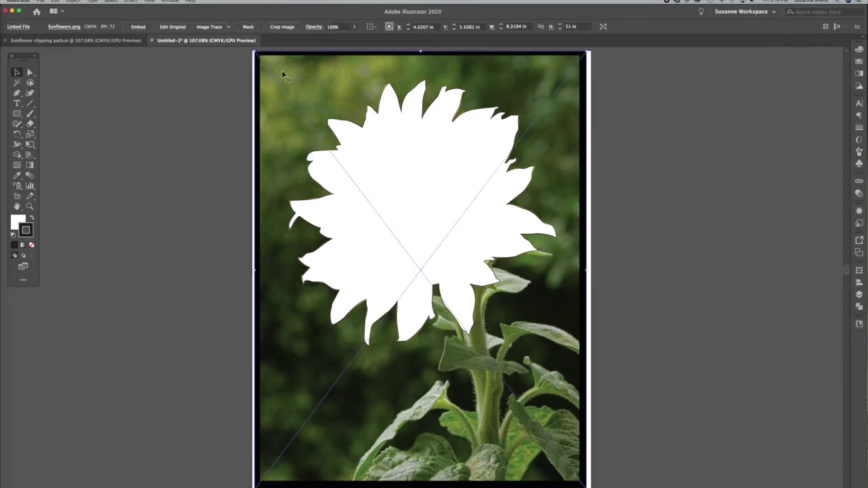
{"action": "left_click", "coordinate": [412, 189], "text": "shift"}
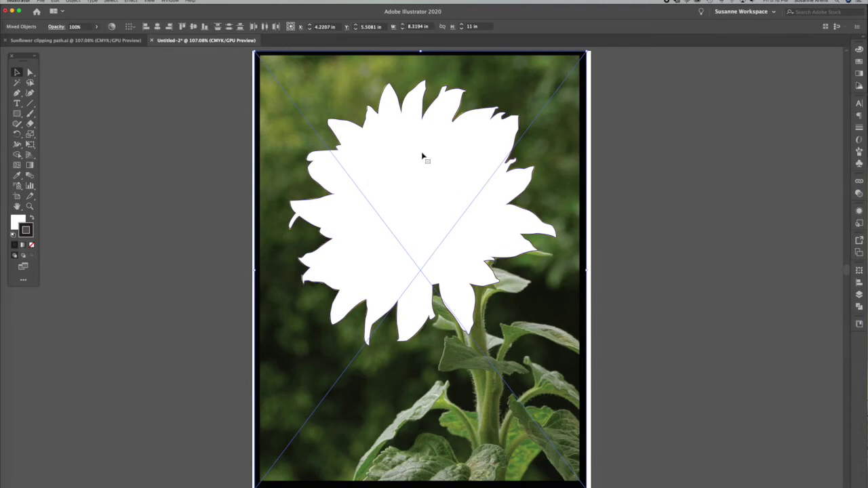
{"action": "left_click", "coordinate": [237, 151]}
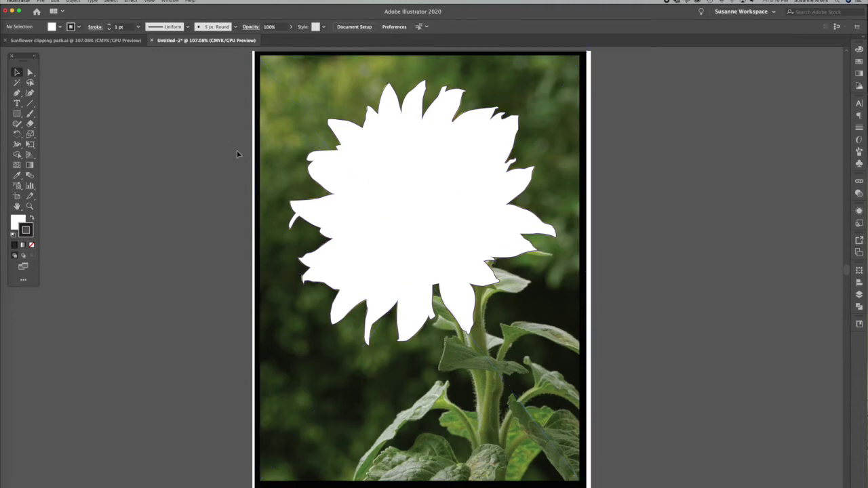
{"action": "key", "text": "super+a"}
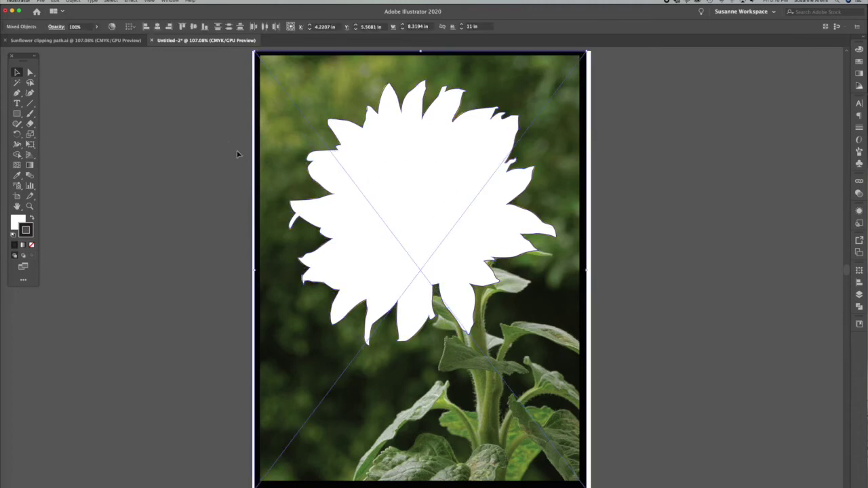
{"action": "left_click", "coordinate": [229, 146]}
Step: Select the sunflower photo and the white flower path together and make a clipping mask from them
{"action": "left_click_drag", "start_coordinate": [238, 91], "coordinate": [508, 249]}
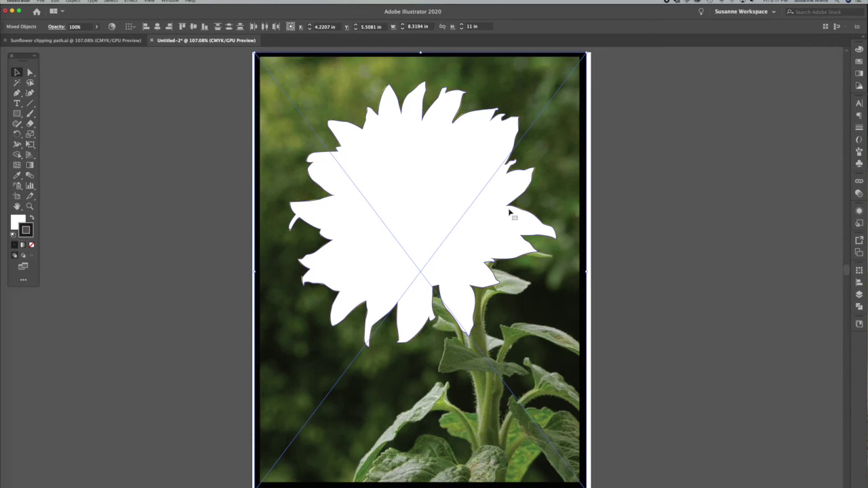
{"action": "left_click", "coordinate": [73, 2]}
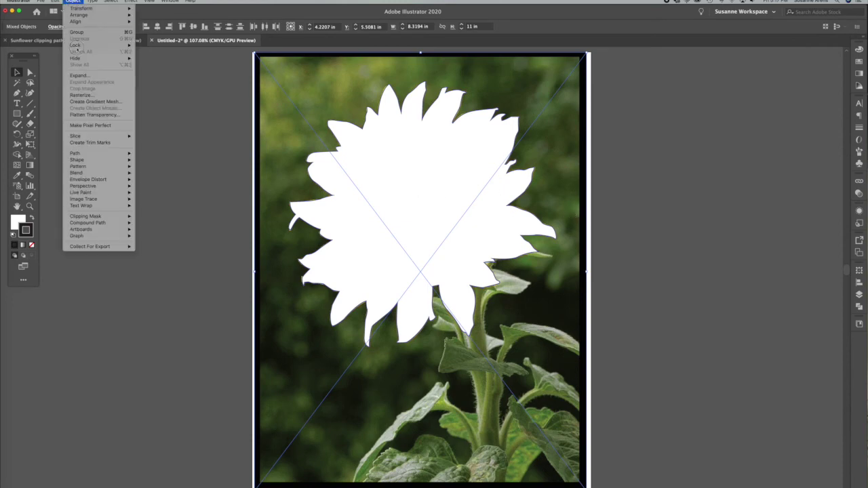
{"action": "mouse_move", "coordinate": [78, 217]}
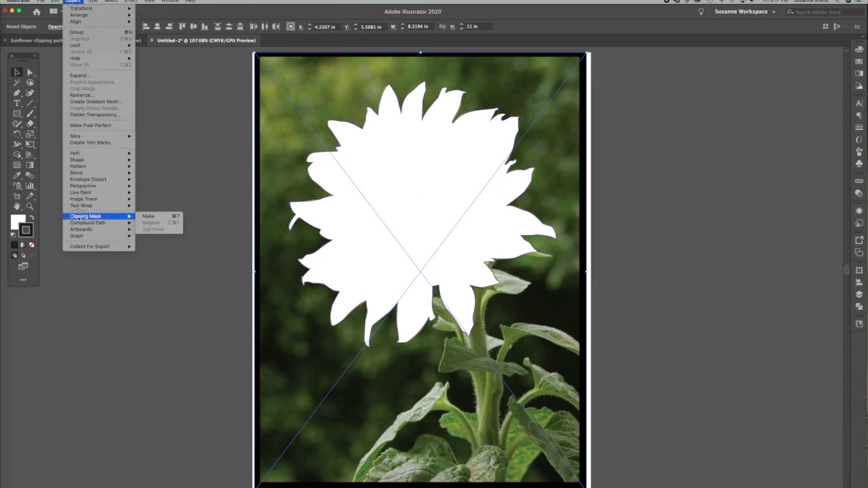
{"action": "left_click", "coordinate": [178, 217]}
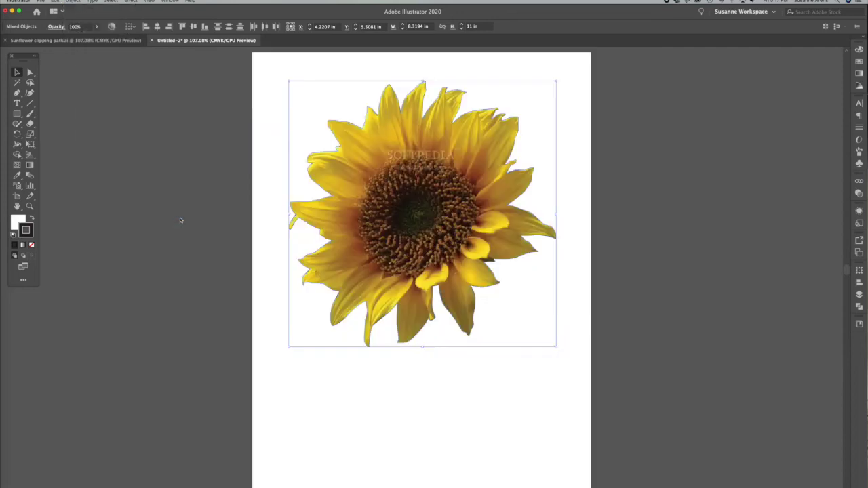
Step: Try moving the photo inside the clipping mask with the Direct Selection tool, and undo the move
{"action": "left_click", "coordinate": [30, 73]}
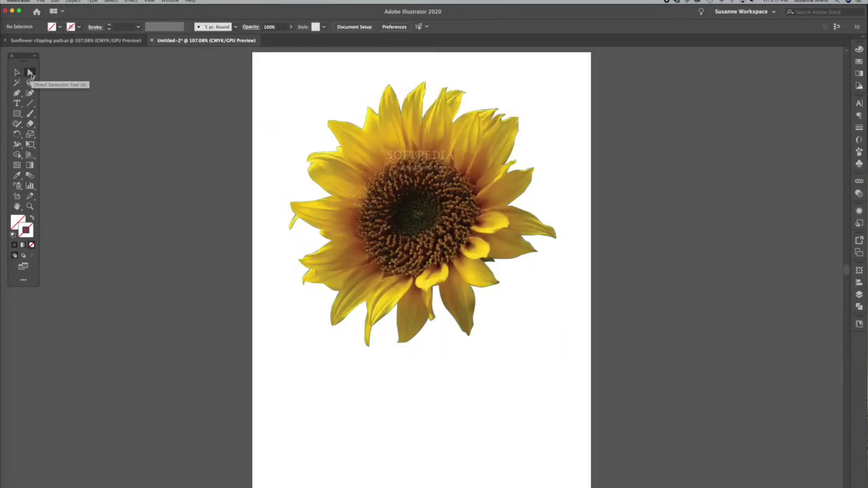
{"action": "left_click", "coordinate": [403, 170]}
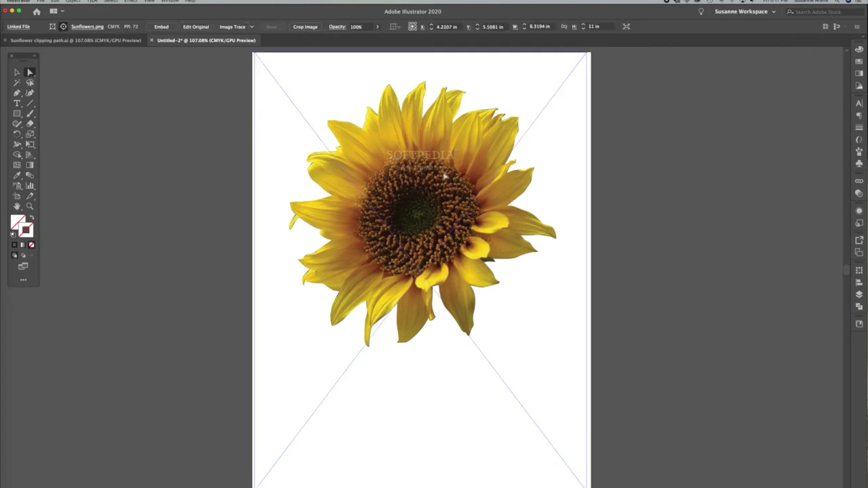
{"action": "left_click_drag", "start_coordinate": [443, 173], "coordinate": [431, 192]}
{"action": "key", "text": "super+z"}
{"action": "key", "text": "super+z"}
Step: Try pulling anchor points of the clipping path outward at the upper-left petals, undoing each move
{"action": "left_click", "coordinate": [367, 133]}
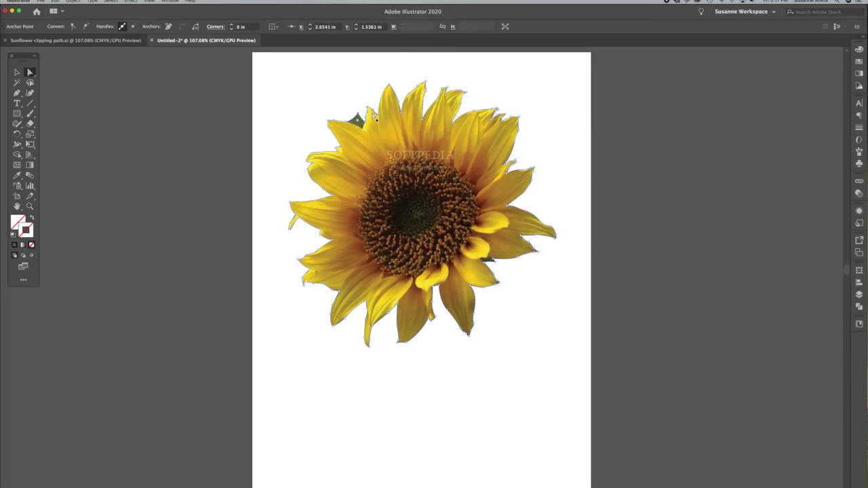
{"action": "key", "text": "super+z"}
{"action": "left_click_drag", "start_coordinate": [390, 87], "coordinate": [394, 66]}
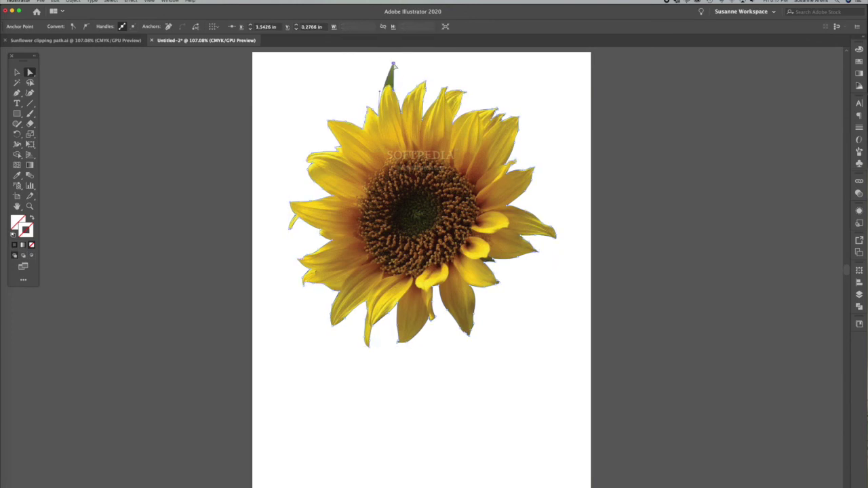
{"action": "key", "text": "super+z"}
Step: Try deleting only the clipping path with the Direct Selection tool, undo the deletion and deselect
{"action": "left_click", "coordinate": [17, 71]}
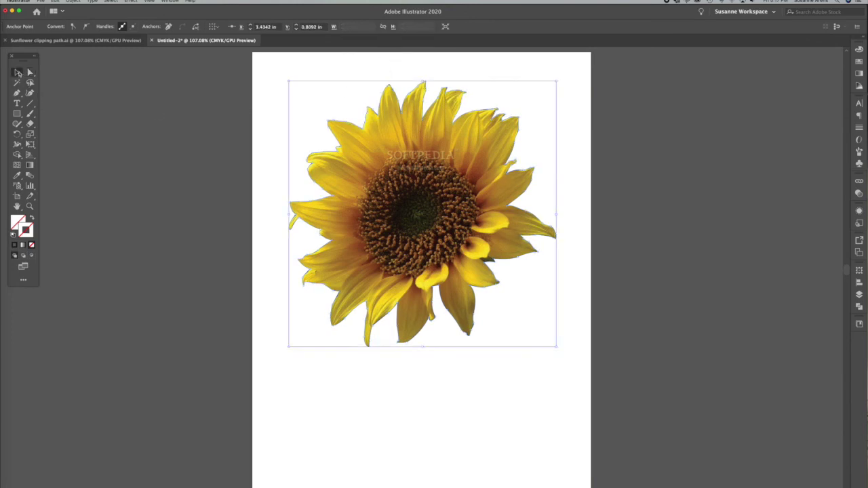
{"action": "left_click", "coordinate": [30, 72]}
{"action": "left_click", "coordinate": [52, 86]}
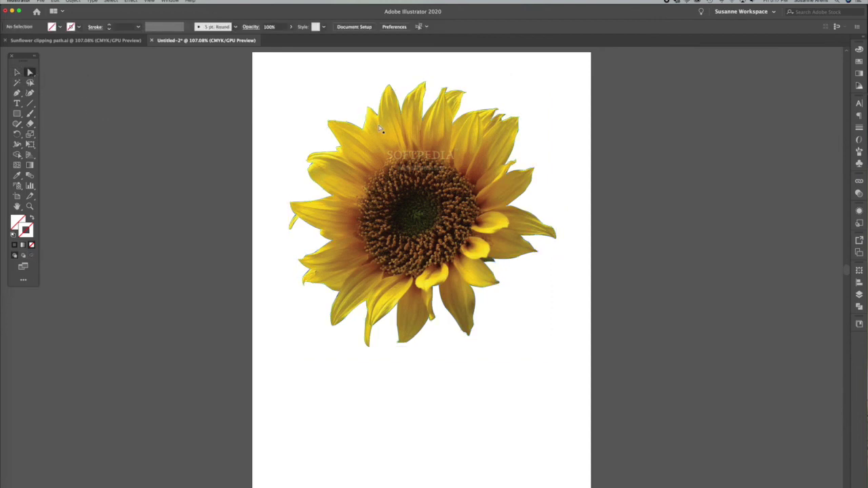
{"action": "left_click", "coordinate": [356, 129]}
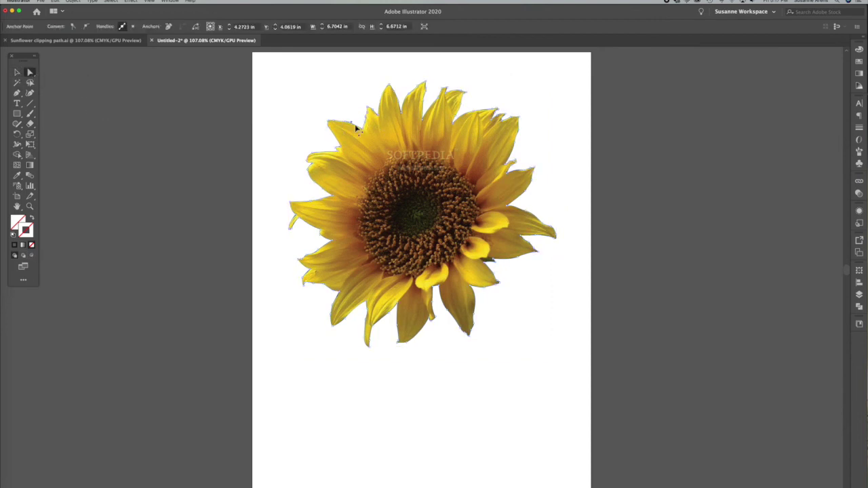
{"action": "key", "text": "Delete"}
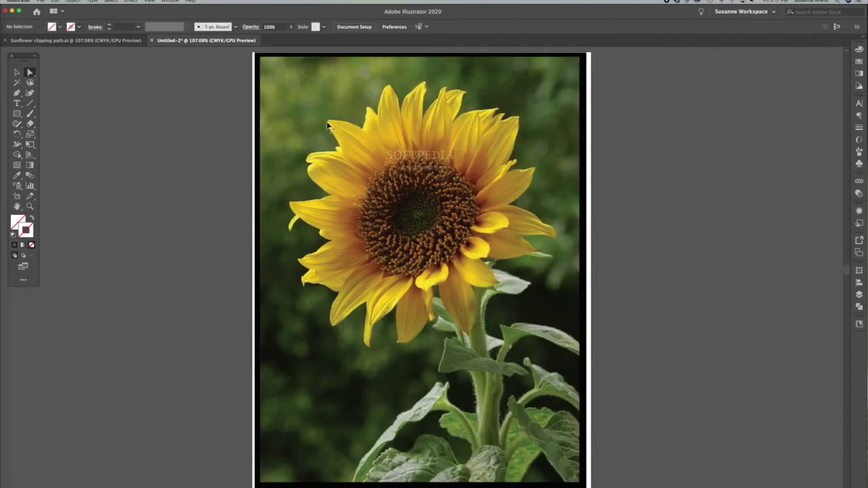
{"action": "key", "text": "super+z"}
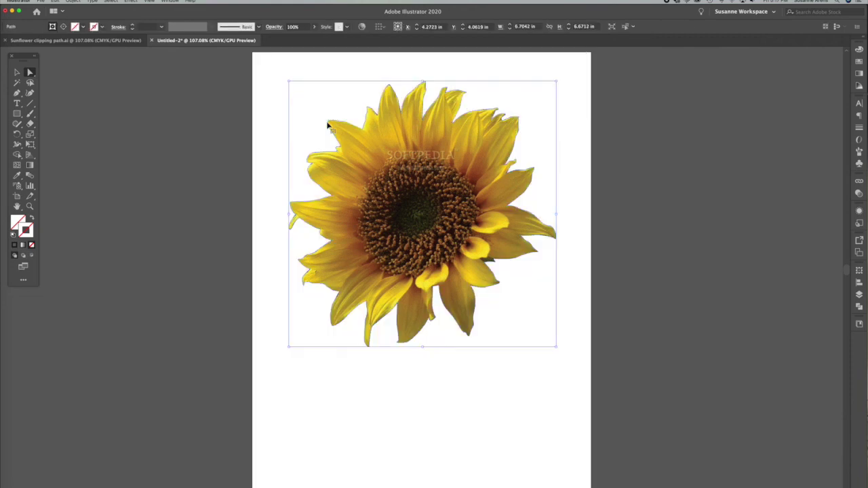
{"action": "left_click", "coordinate": [132, 97]}
Step: Select the clipped sunflower with the Selection tool, release its clipping mask and deselect everything
{"action": "left_click", "coordinate": [16, 71]}
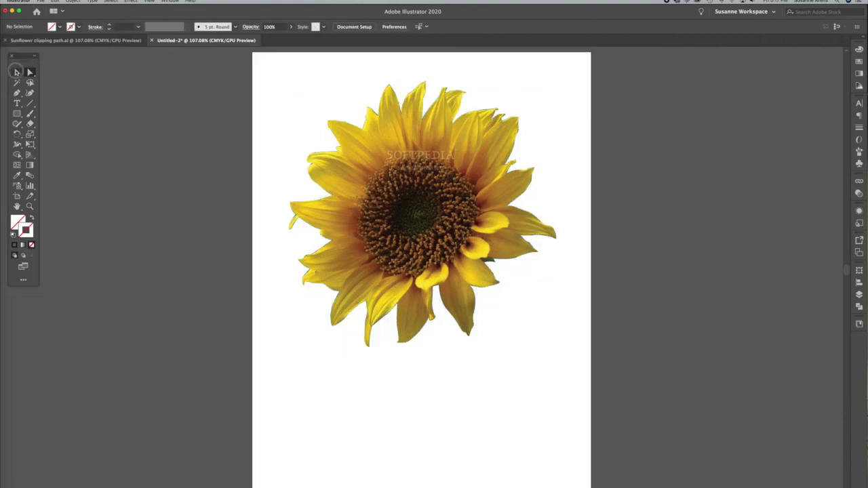
{"action": "left_click_drag", "start_coordinate": [220, 91], "coordinate": [458, 207]}
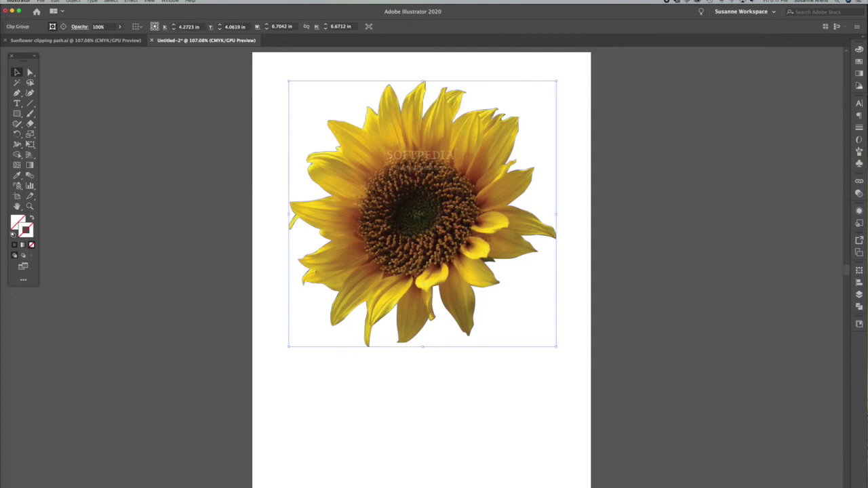
{"action": "left_click", "coordinate": [72, 1]}
{"action": "mouse_move", "coordinate": [72, 223]}
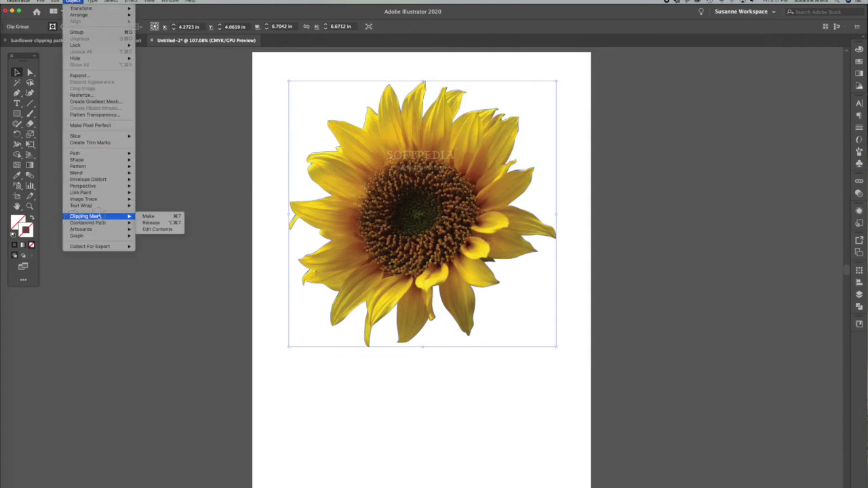
{"action": "left_click", "coordinate": [152, 222]}
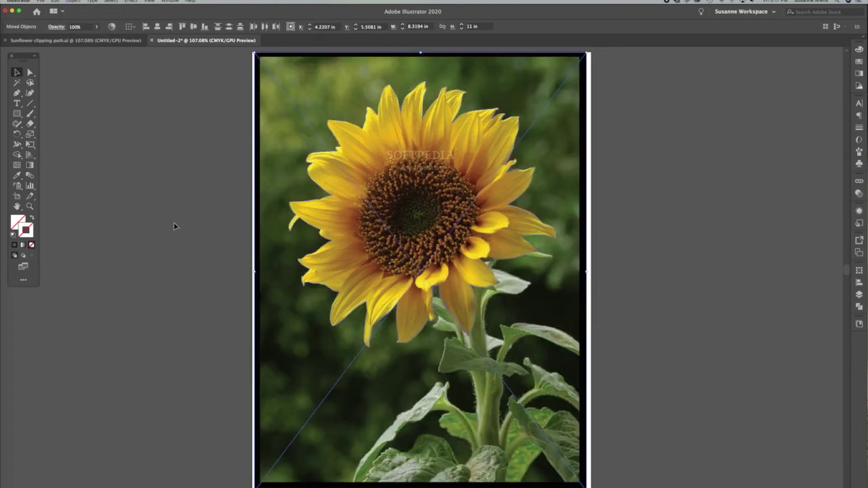
{"action": "left_click", "coordinate": [173, 226]}
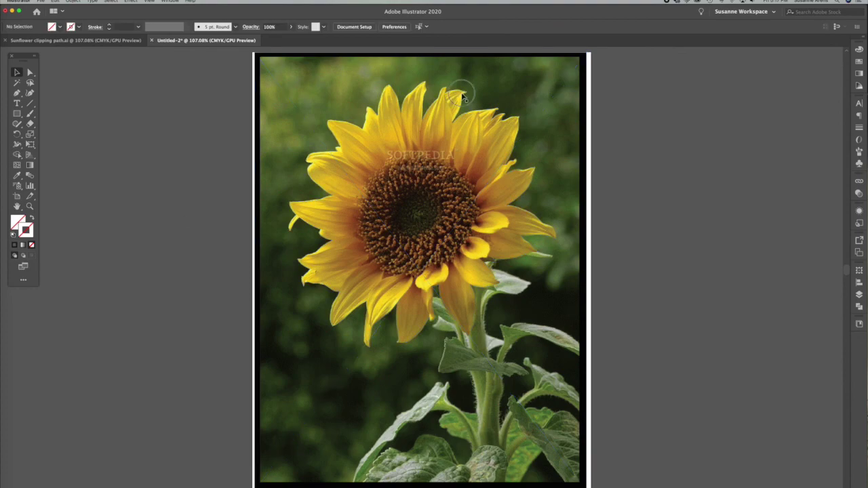